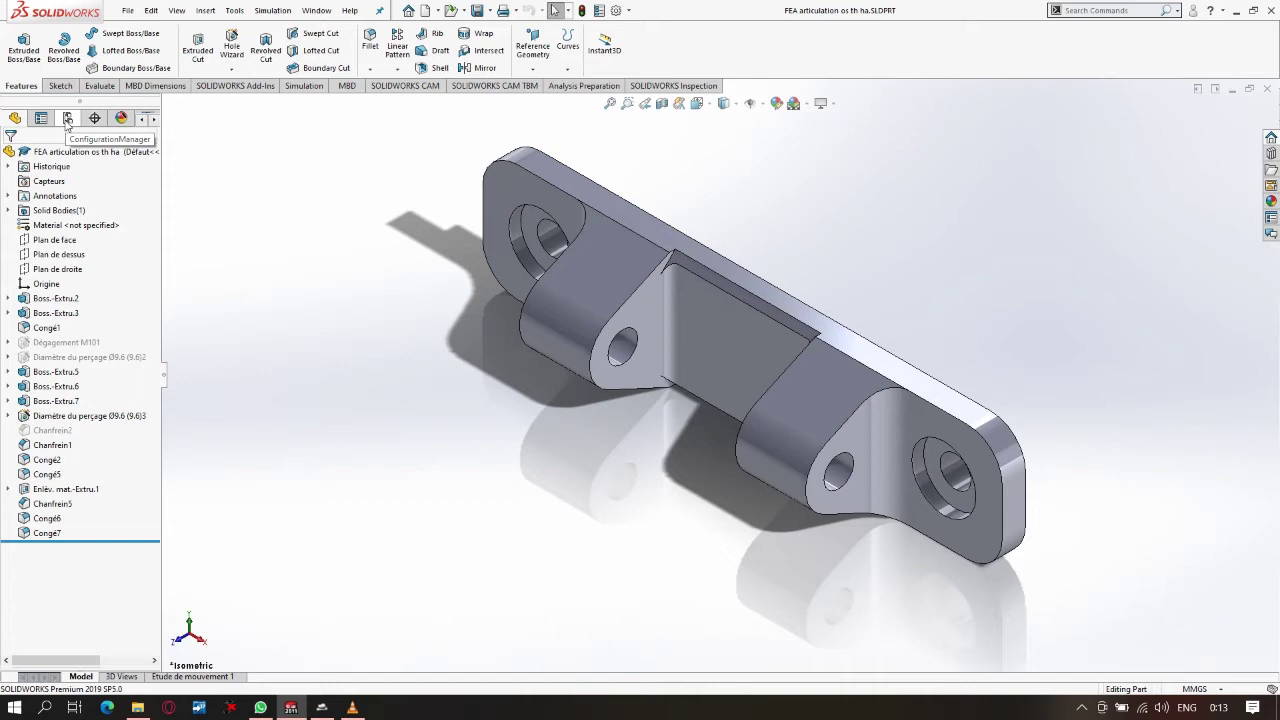
- Show the Configurations list of the FEA articulation part, which holds only Défaut
{"action": "left_click", "coordinate": [67, 118]}
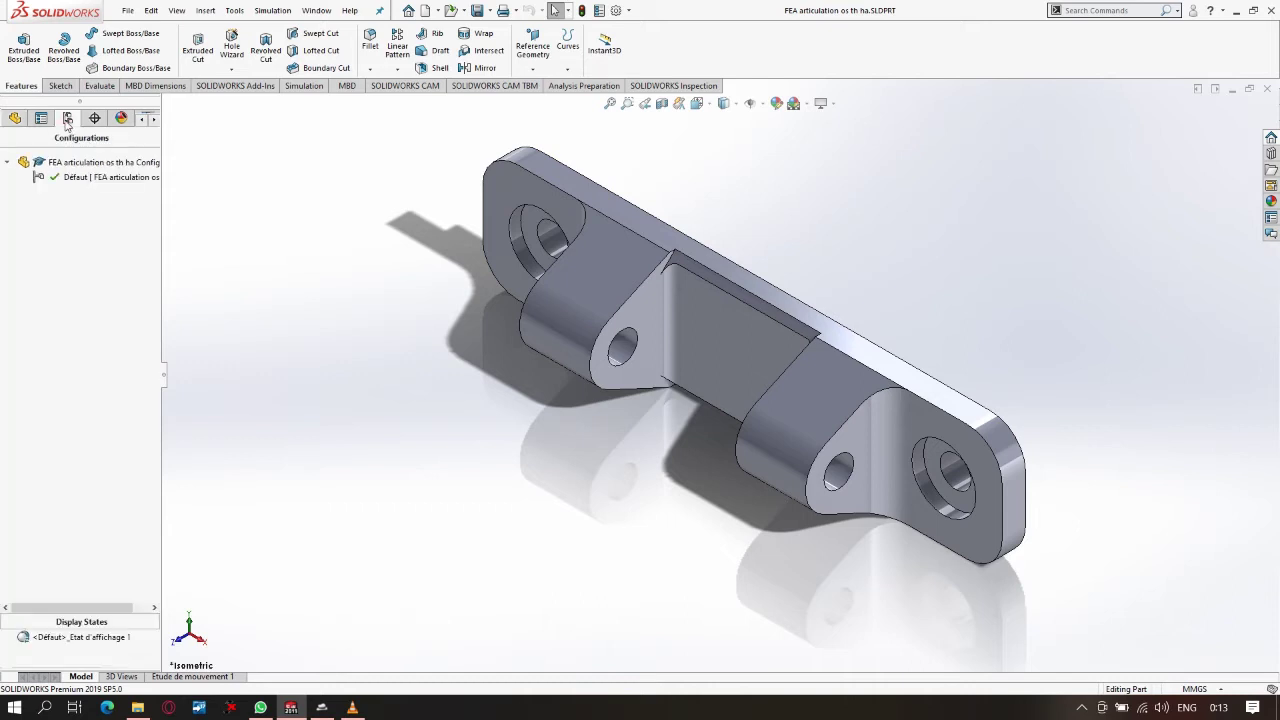
- Add a new configuration named Symmetry
{"action": "right_click", "coordinate": [64, 219]}
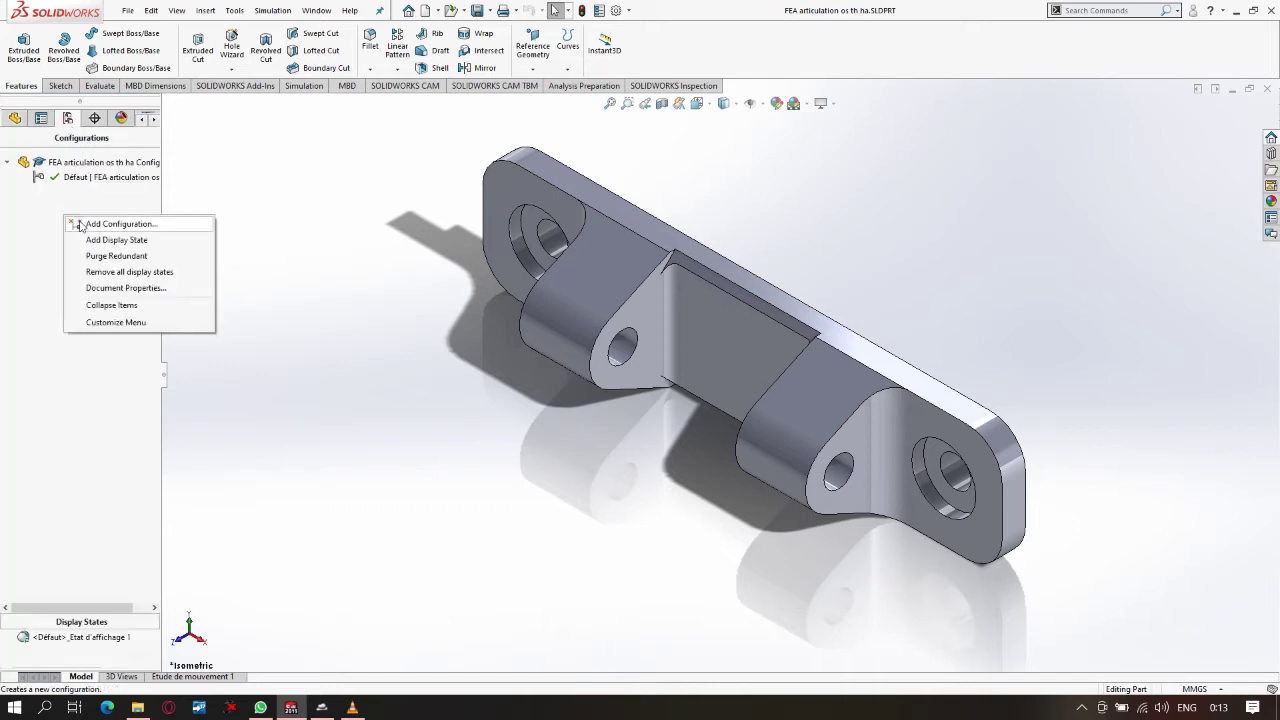
{"action": "left_click", "coordinate": [80, 225]}
{"action": "type", "text": "Symmetry"}
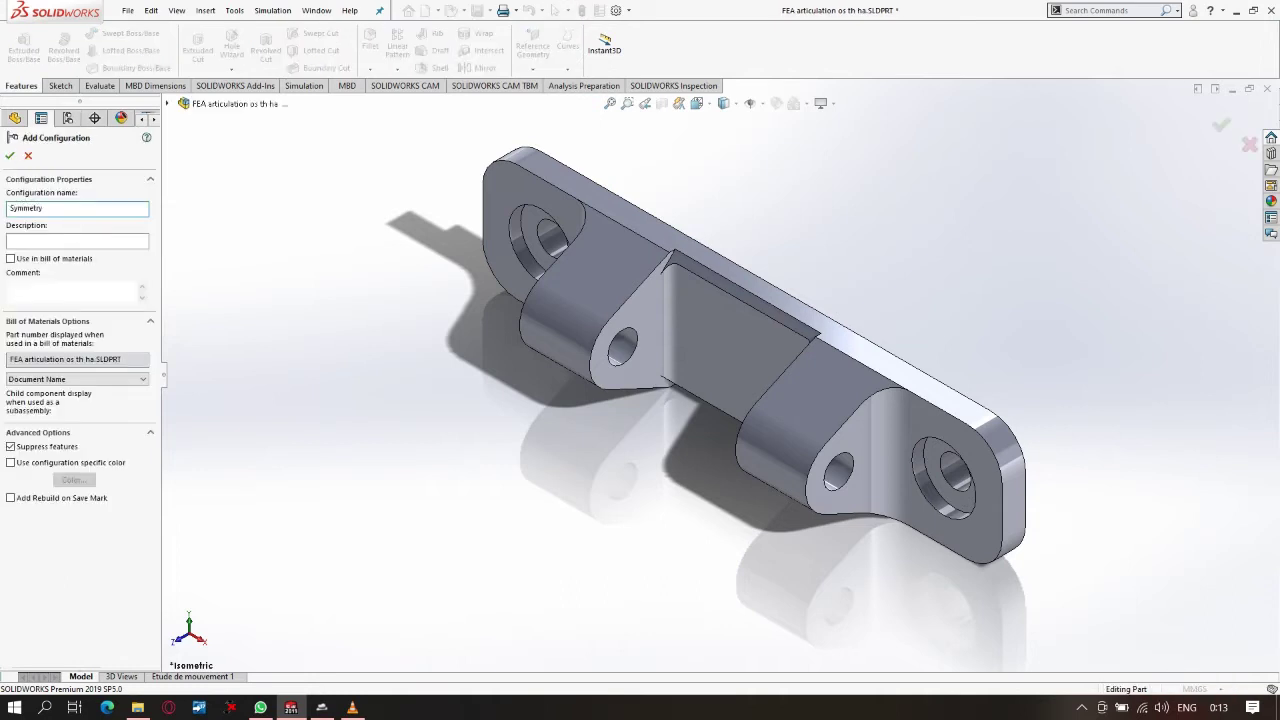
{"action": "left_click", "coordinate": [9, 156]}
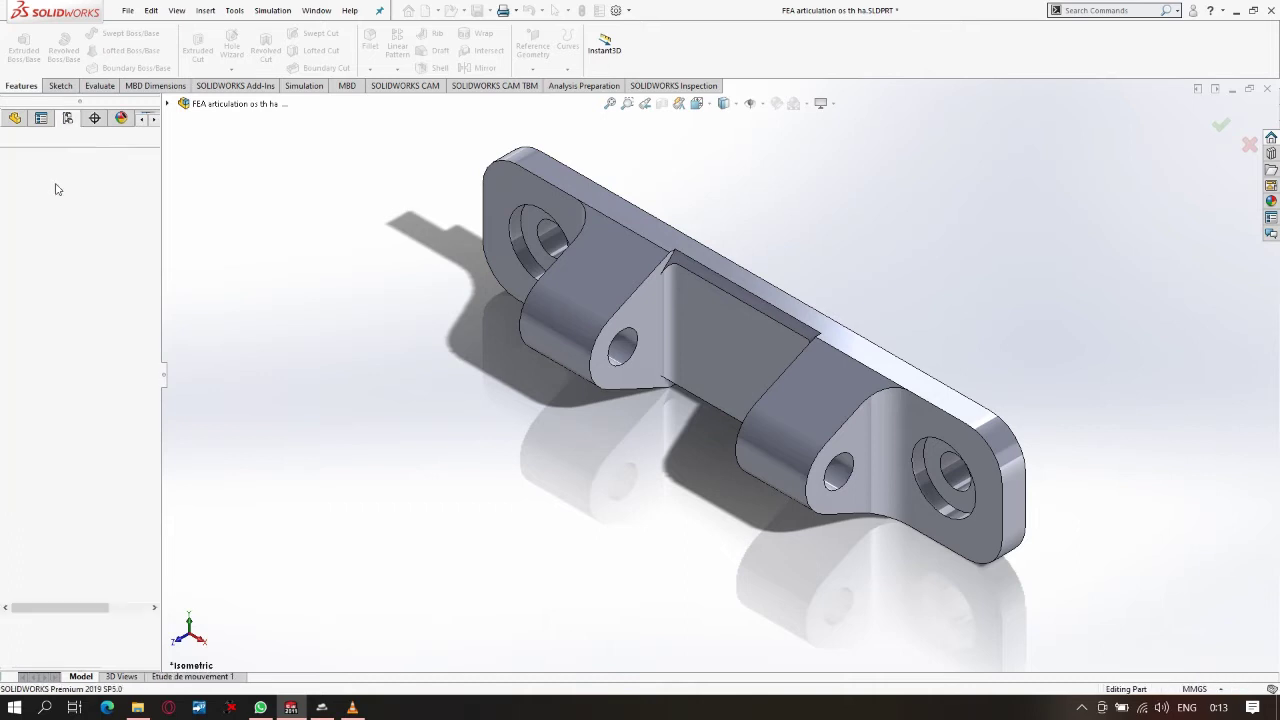
- Add Display State-1 and link display states to configurations
{"action": "right_click", "coordinate": [65, 241]}
{"action": "left_click", "coordinate": [89, 263]}
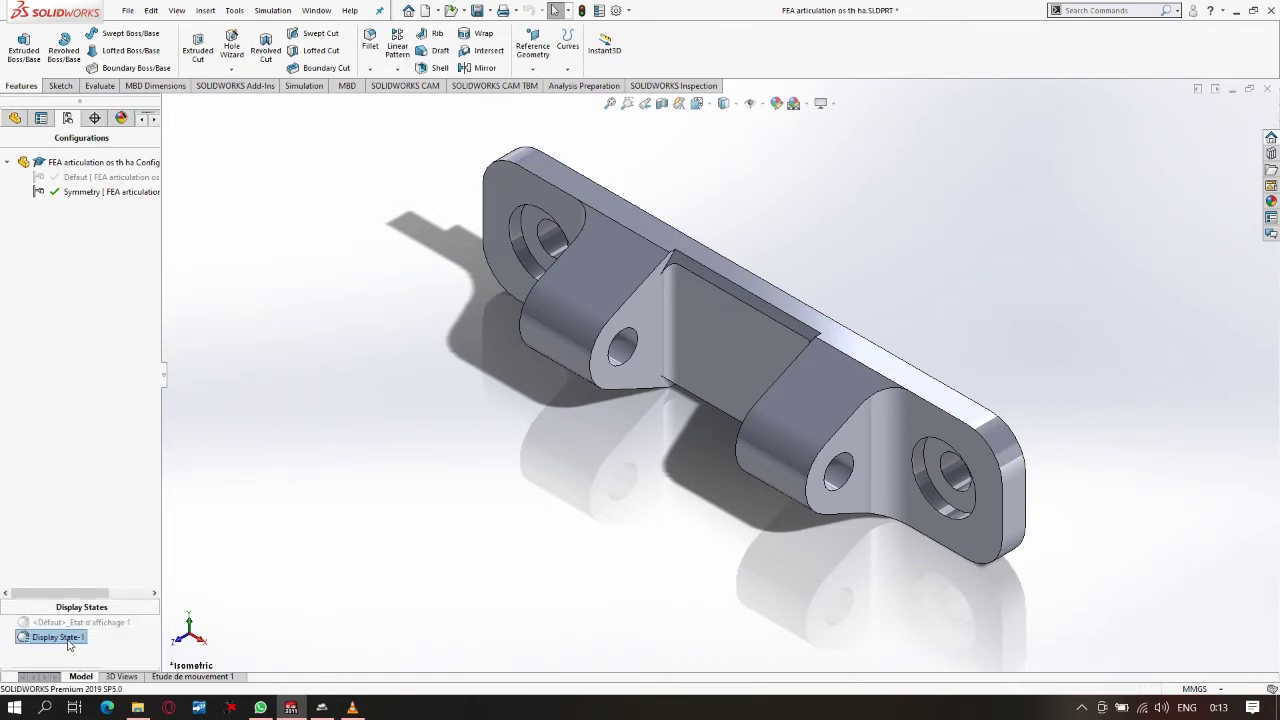
{"action": "right_click", "coordinate": [69, 645]}
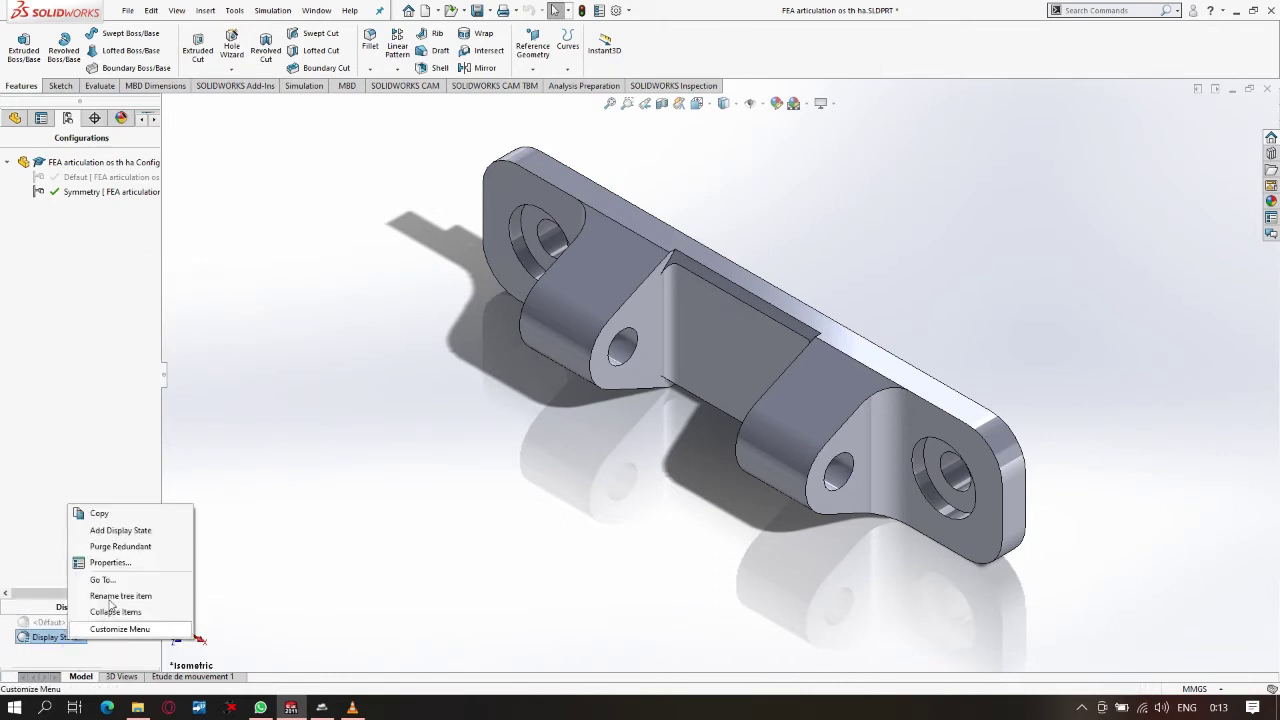
{"action": "left_click", "coordinate": [100, 562]}
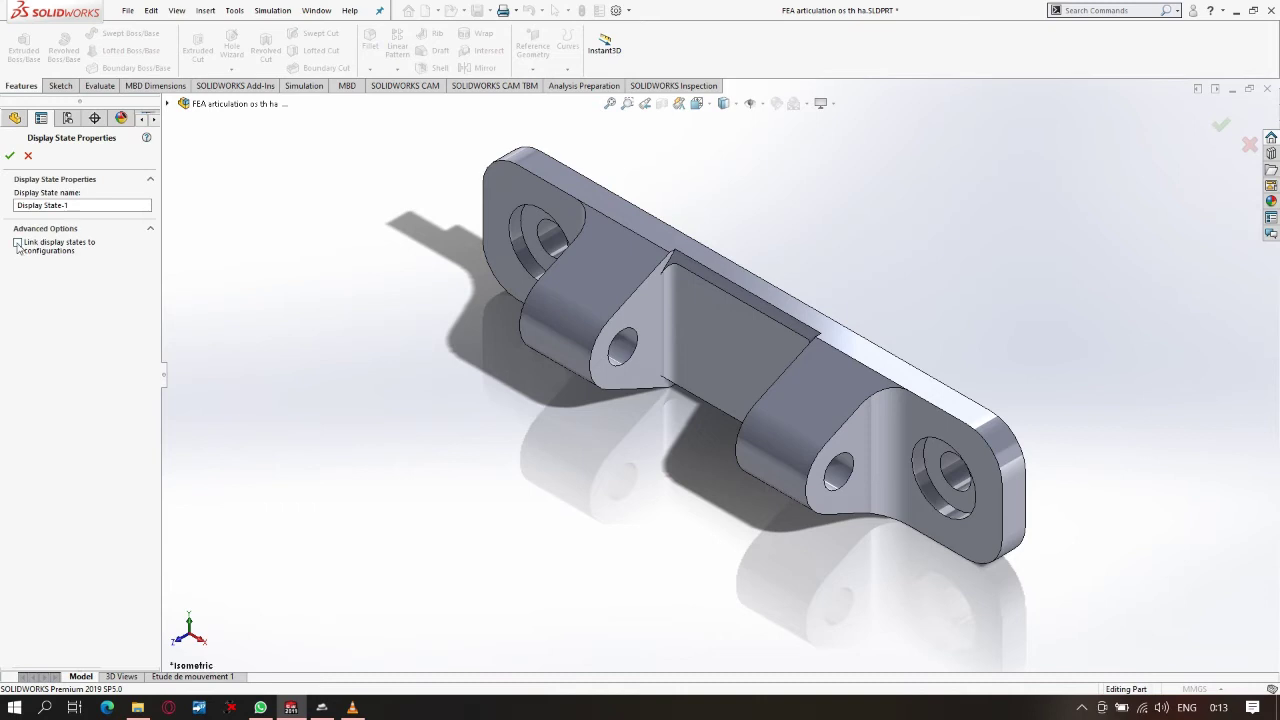
{"action": "left_click", "coordinate": [17, 243]}
{"action": "left_click", "coordinate": [9, 156]}
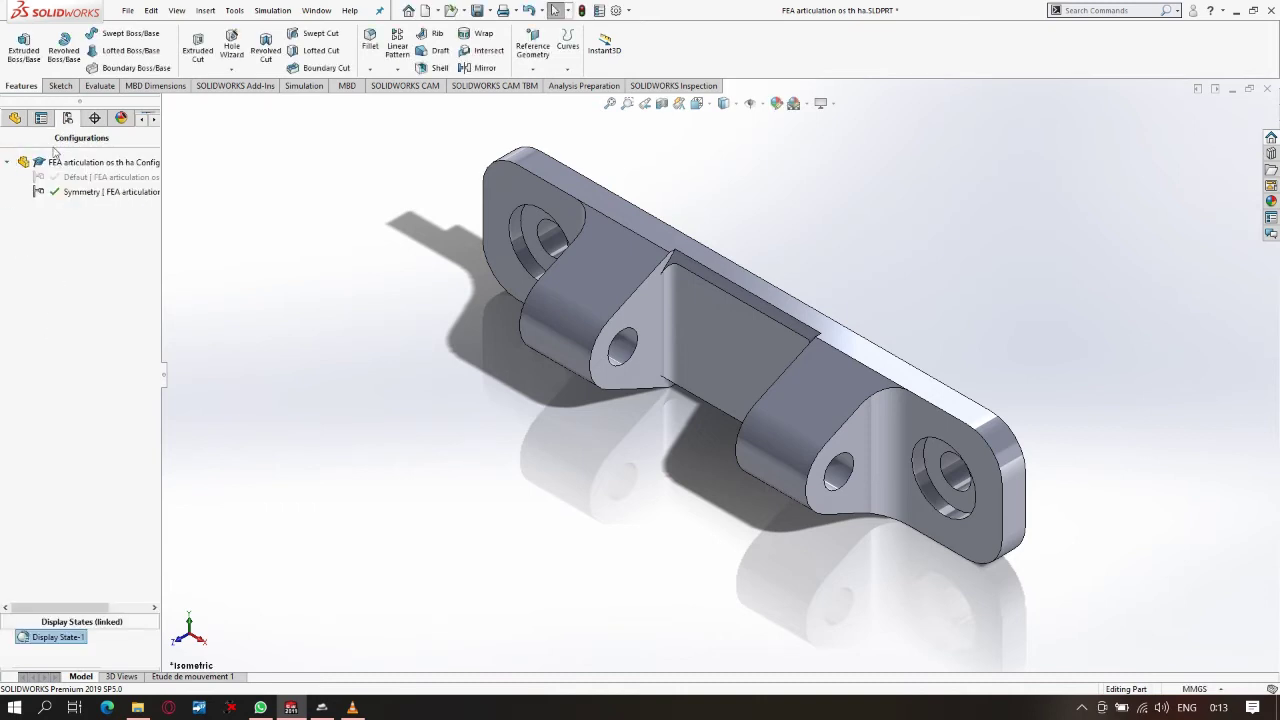
{"action": "left_click", "coordinate": [15, 118]}
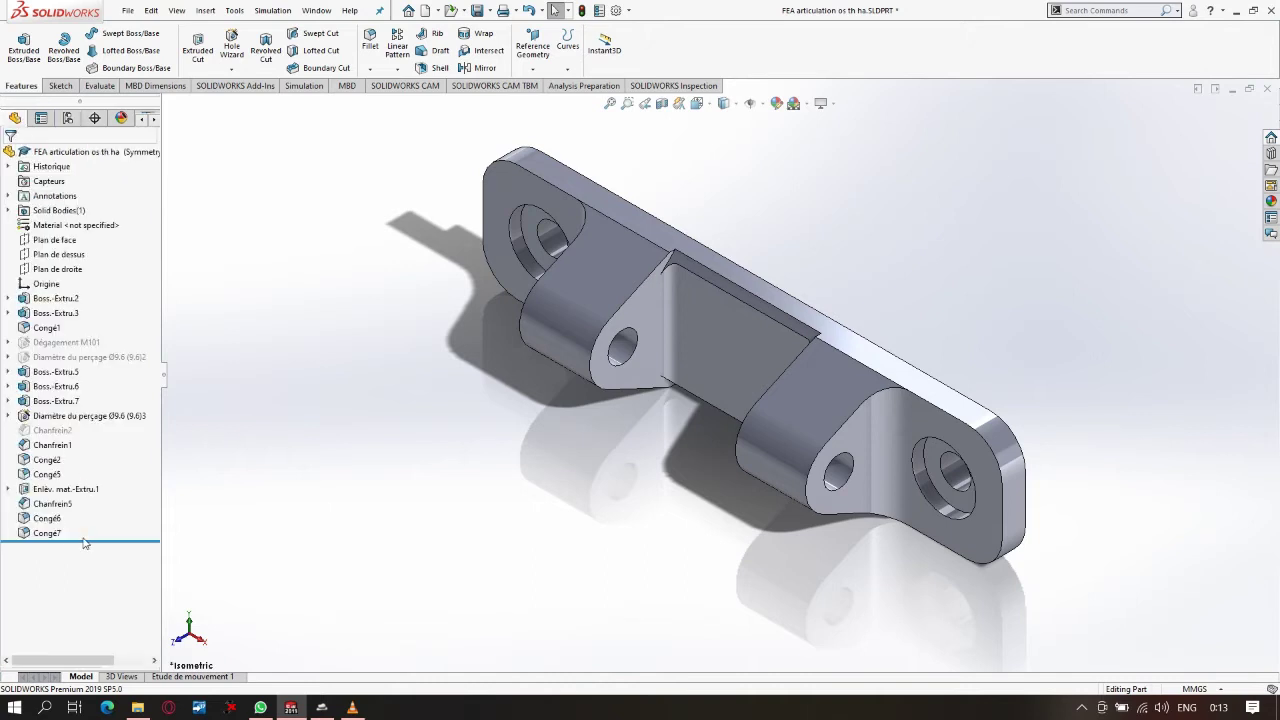
- Start a sketch on Plan de droite and turn the view normal to it
{"action": "left_click", "coordinate": [61, 86]}
{"action": "left_click", "coordinate": [36, 88]}
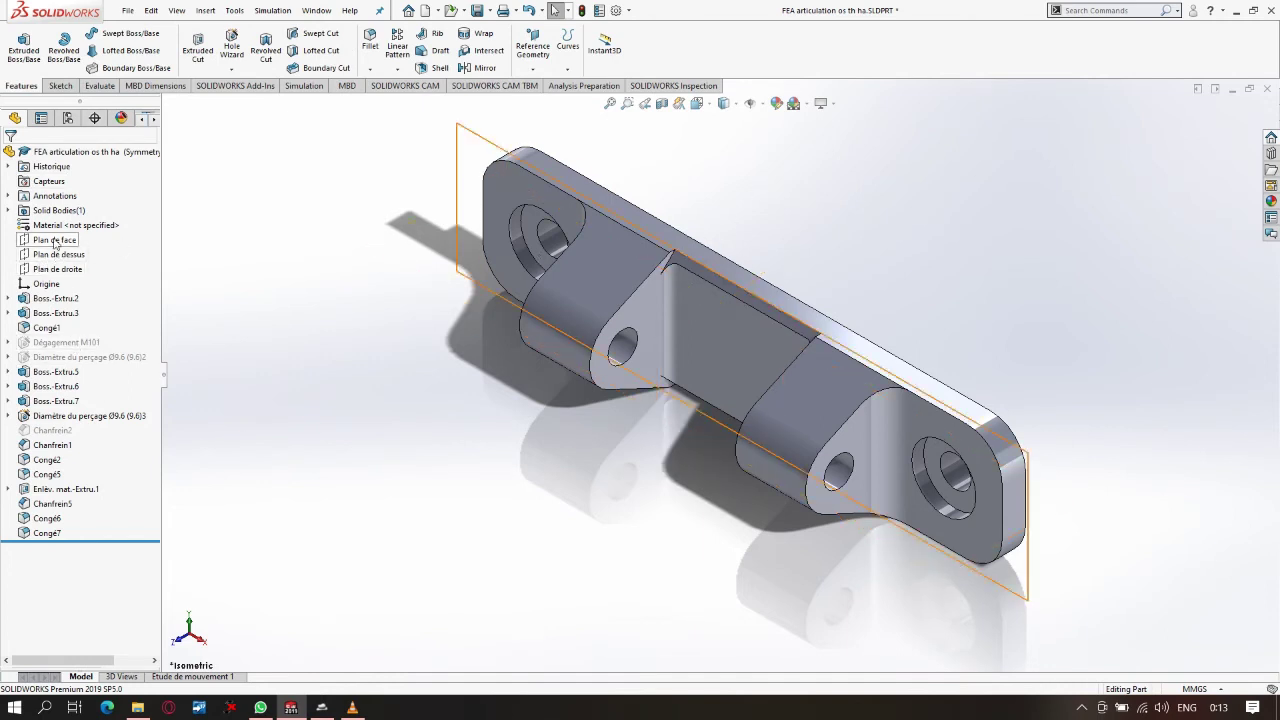
{"action": "left_click", "coordinate": [53, 267]}
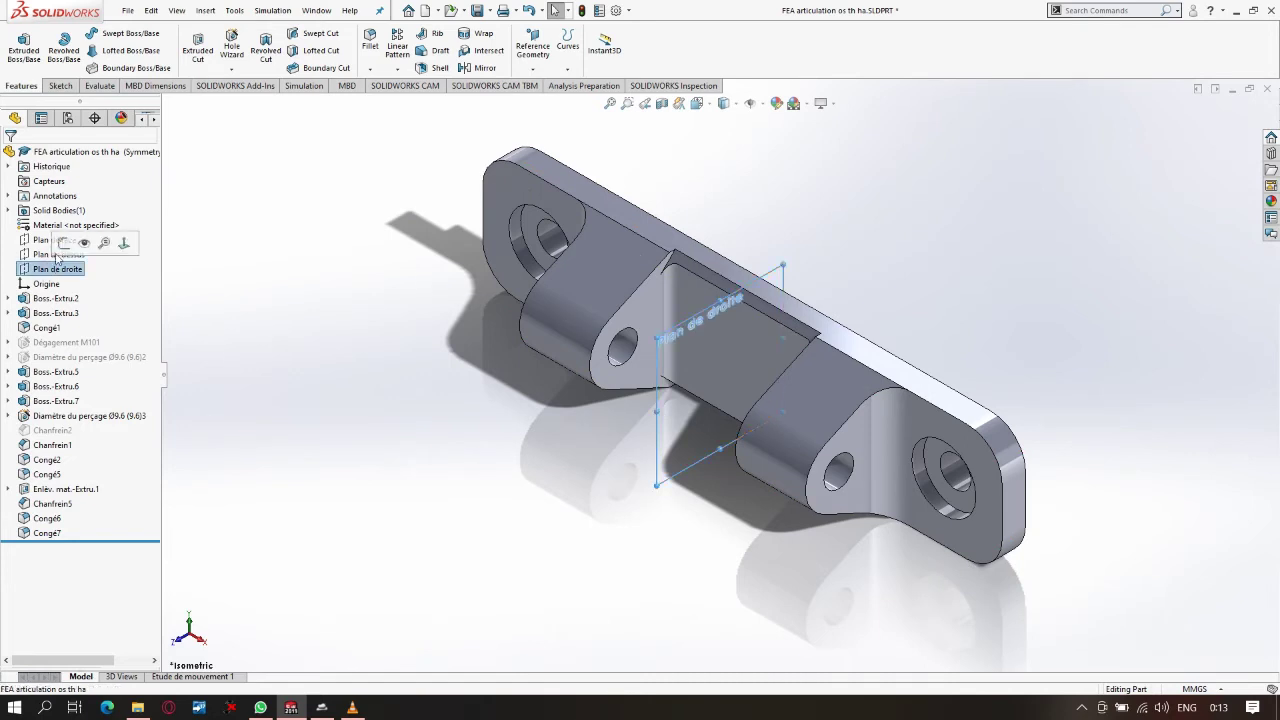
{"action": "left_click", "coordinate": [58, 86]}
{"action": "left_click", "coordinate": [17, 40]}
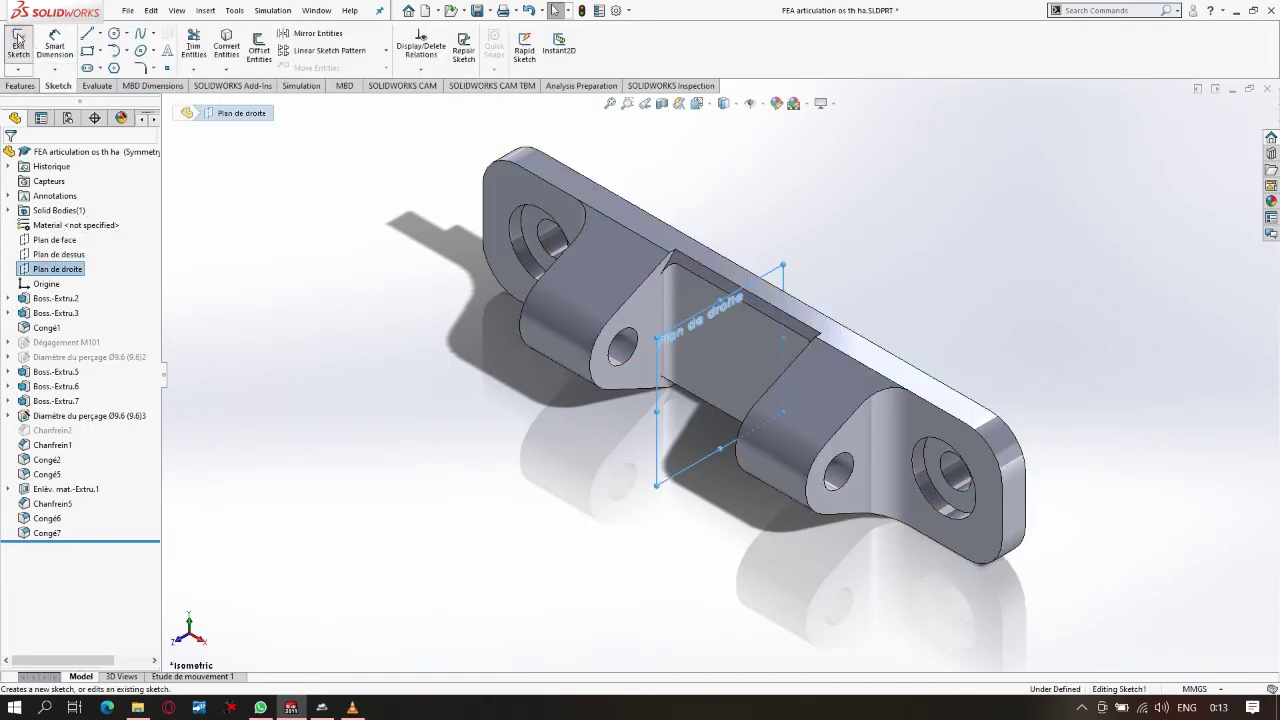
{"action": "left_click", "coordinate": [100, 50]}
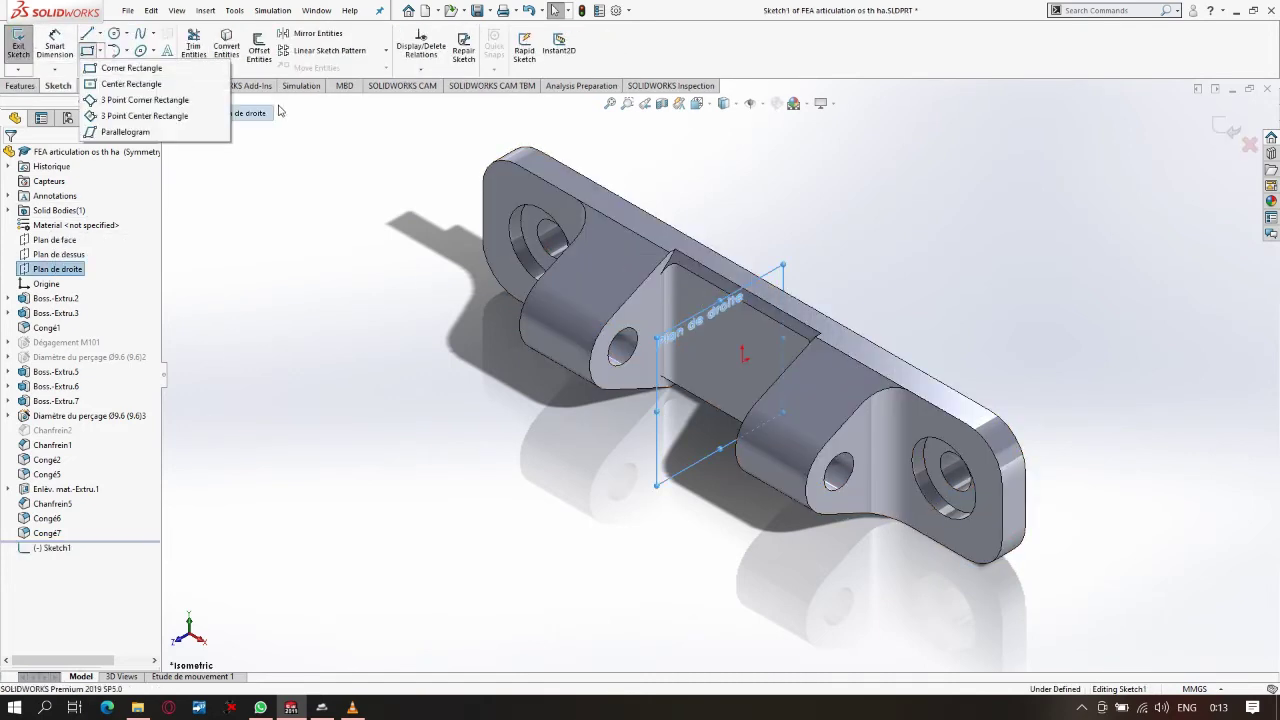
{"action": "left_click", "coordinate": [533, 295]}
{"action": "key", "text": "ctrl+8"}
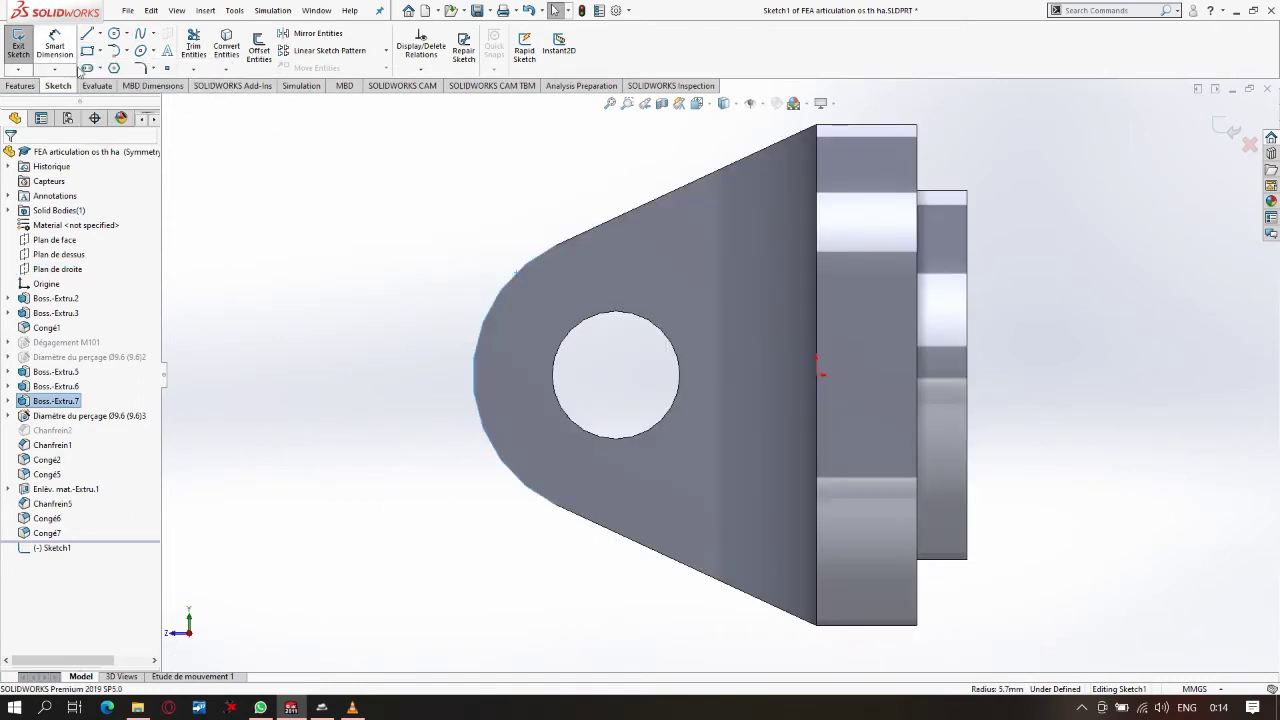
- Draw a corner rectangle enclosing half of the bracket's lug profile
{"action": "left_click", "coordinate": [100, 50]}
{"action": "left_click", "coordinate": [110, 66]}
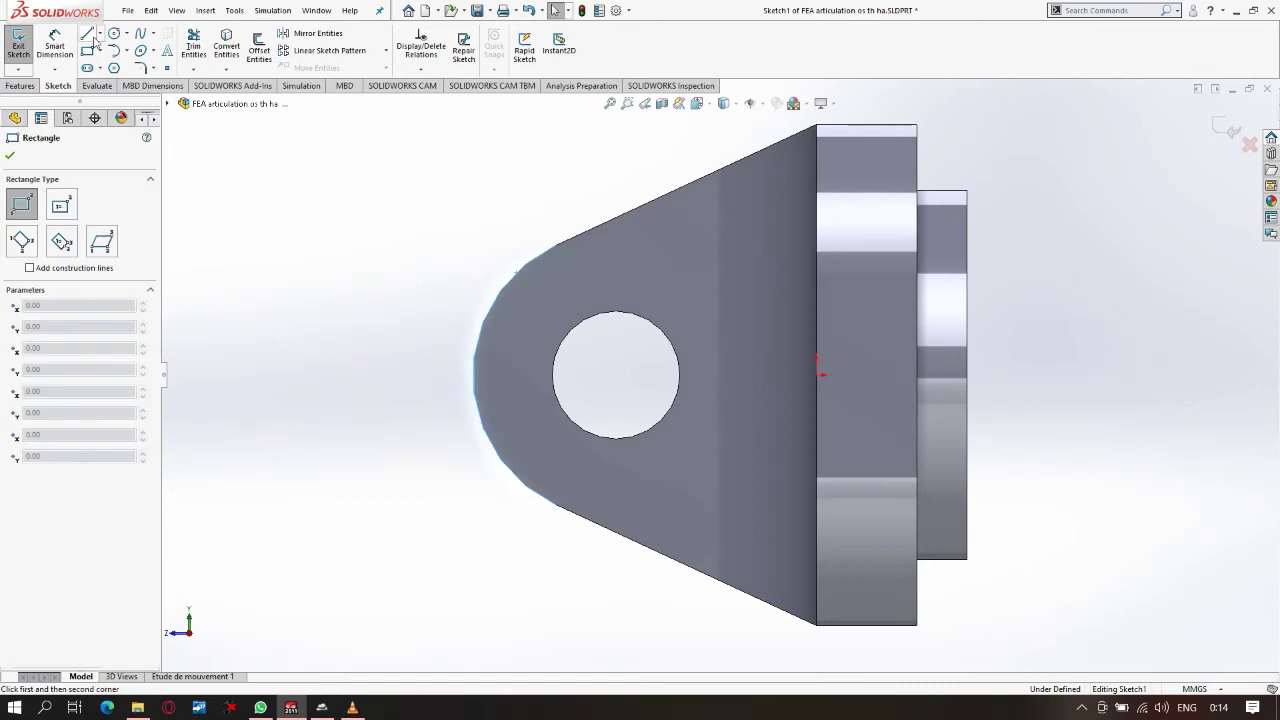
{"action": "left_click", "coordinate": [100, 50]}
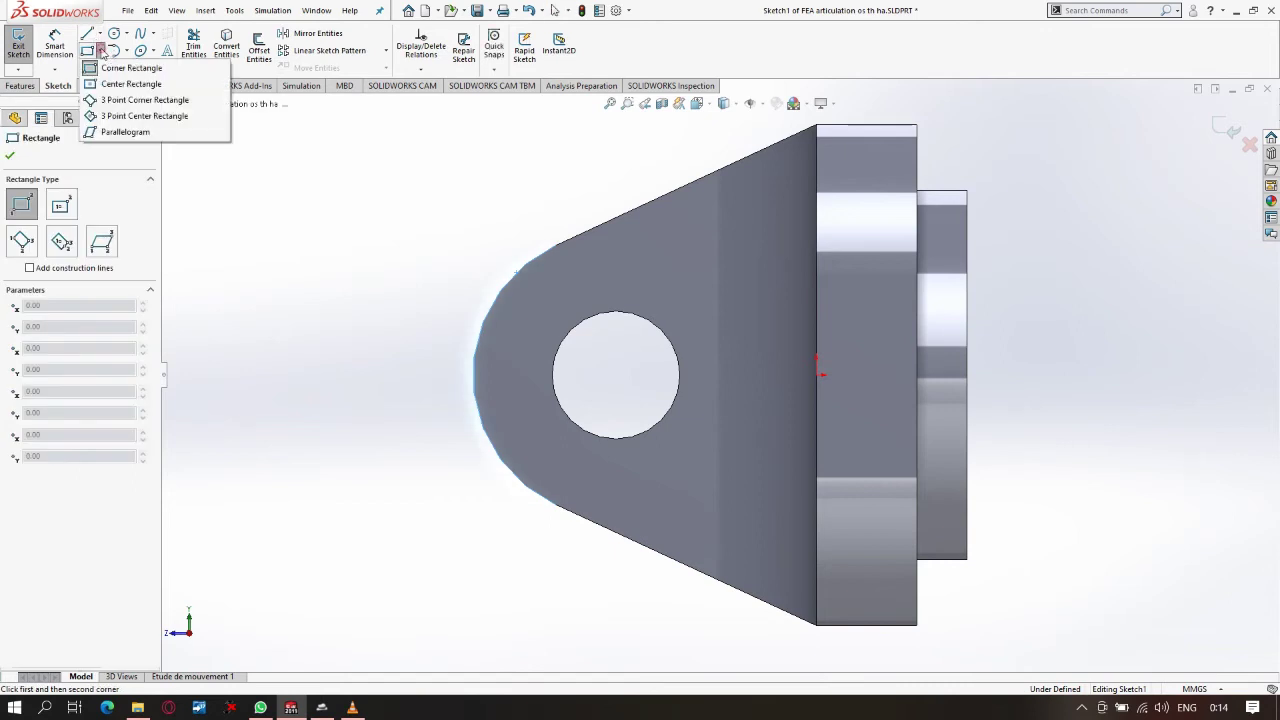
{"action": "left_click", "coordinate": [395, 106]}
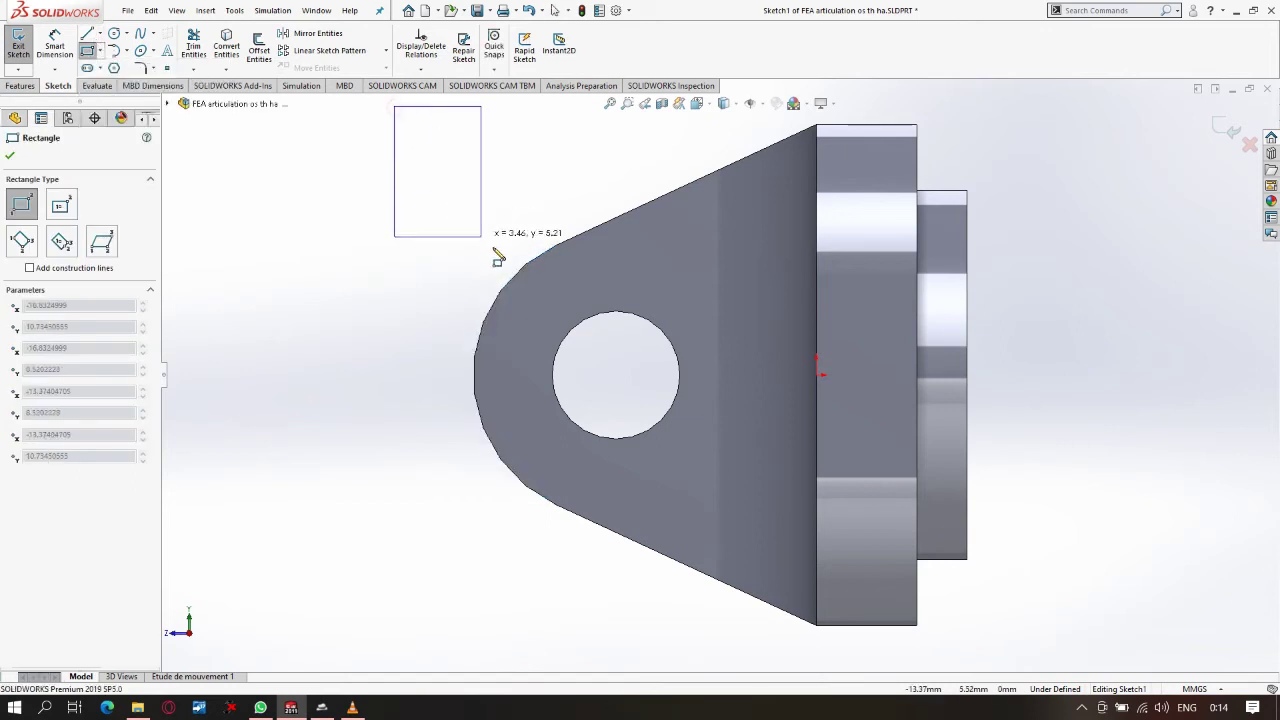
{"action": "left_click", "coordinate": [1079, 651]}
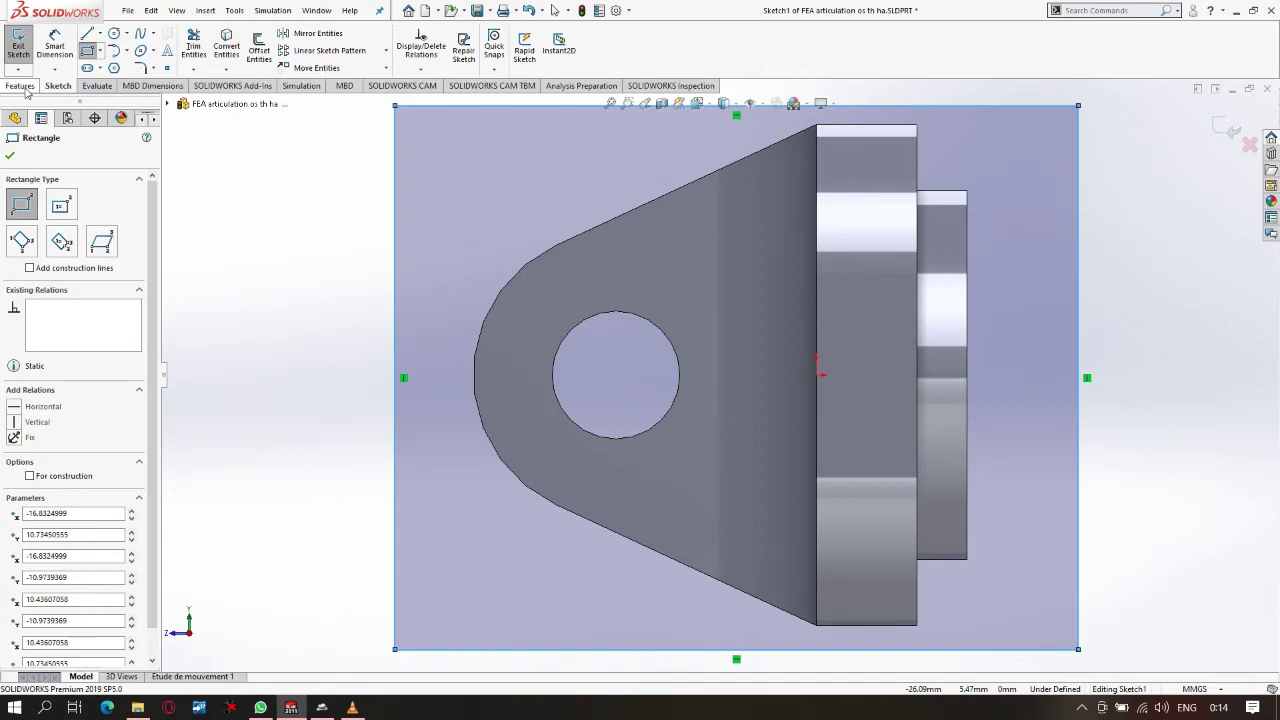
{"action": "left_click", "coordinate": [21, 86]}
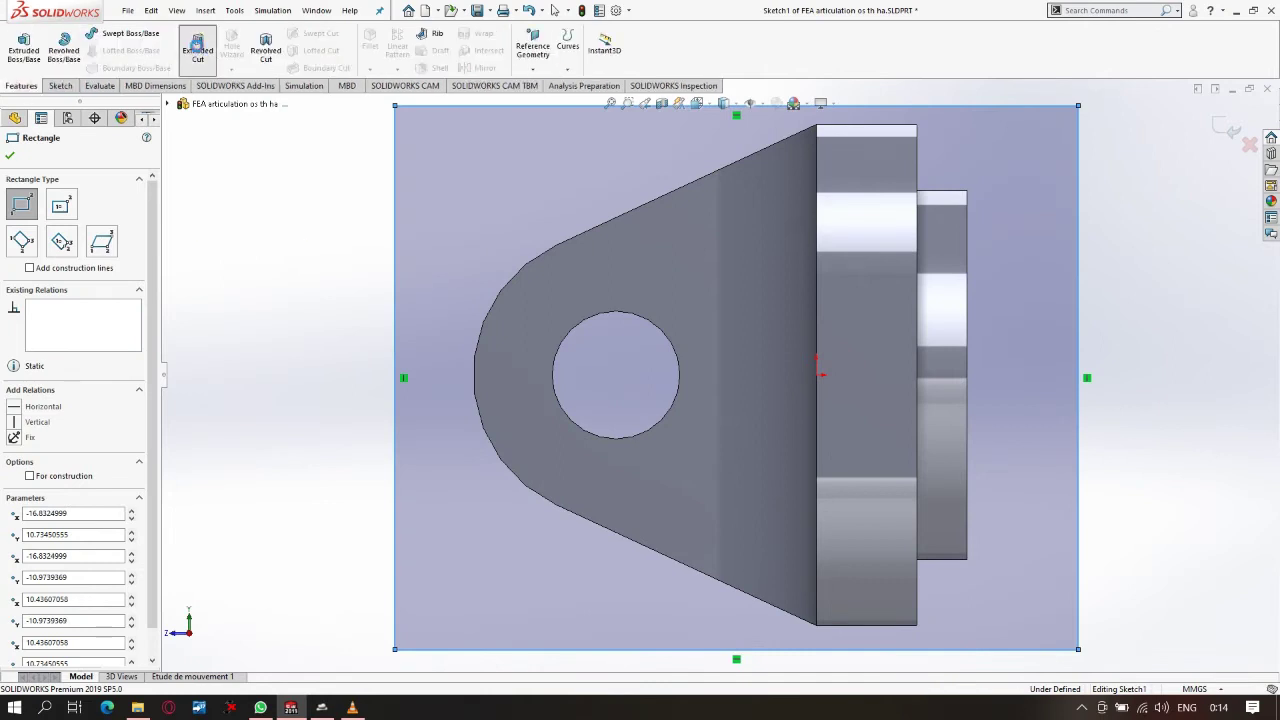
- Extrude-cut the rectangle Through All in the reversed direction, removing half the bracket
{"action": "left_click", "coordinate": [197, 45]}
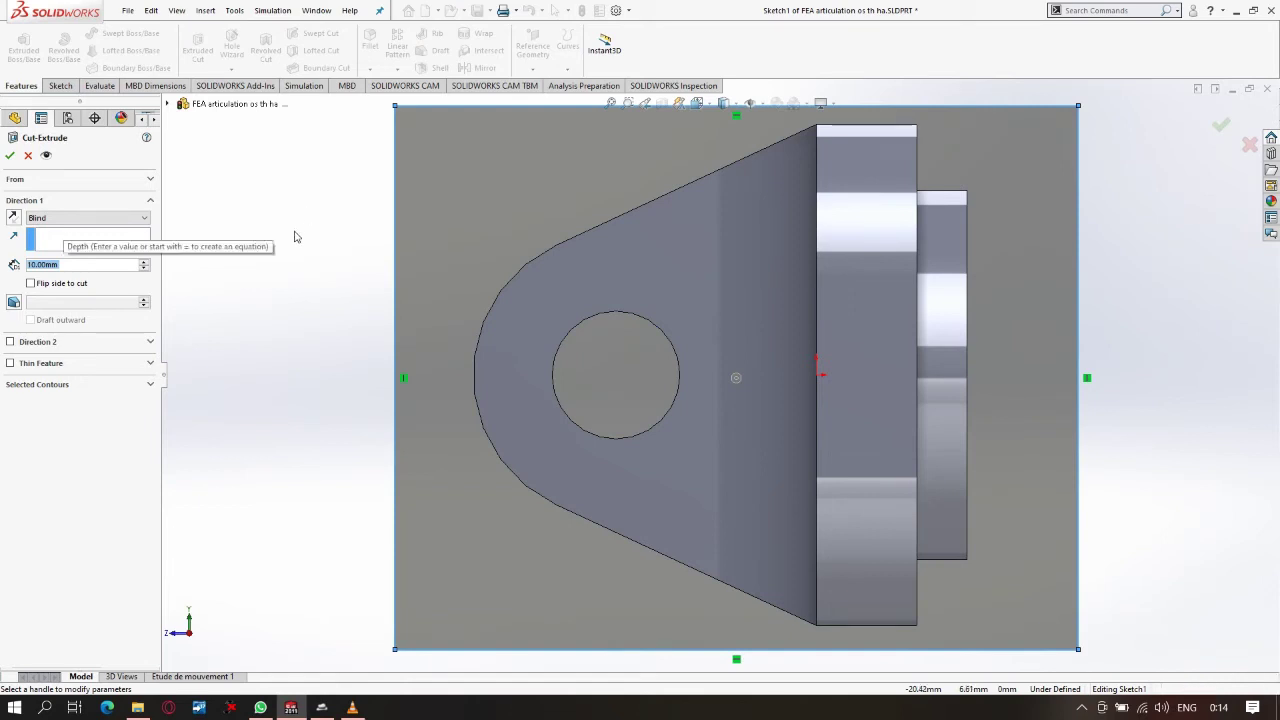
{"action": "mouse_move", "coordinate": [300, 212]}
{"action": "middle_mouse_down"}
{"action": "mouse_move", "coordinate": [366, 240]}
{"action": "mouse_move", "coordinate": [522, 262]}
{"action": "middle_mouse_up"}
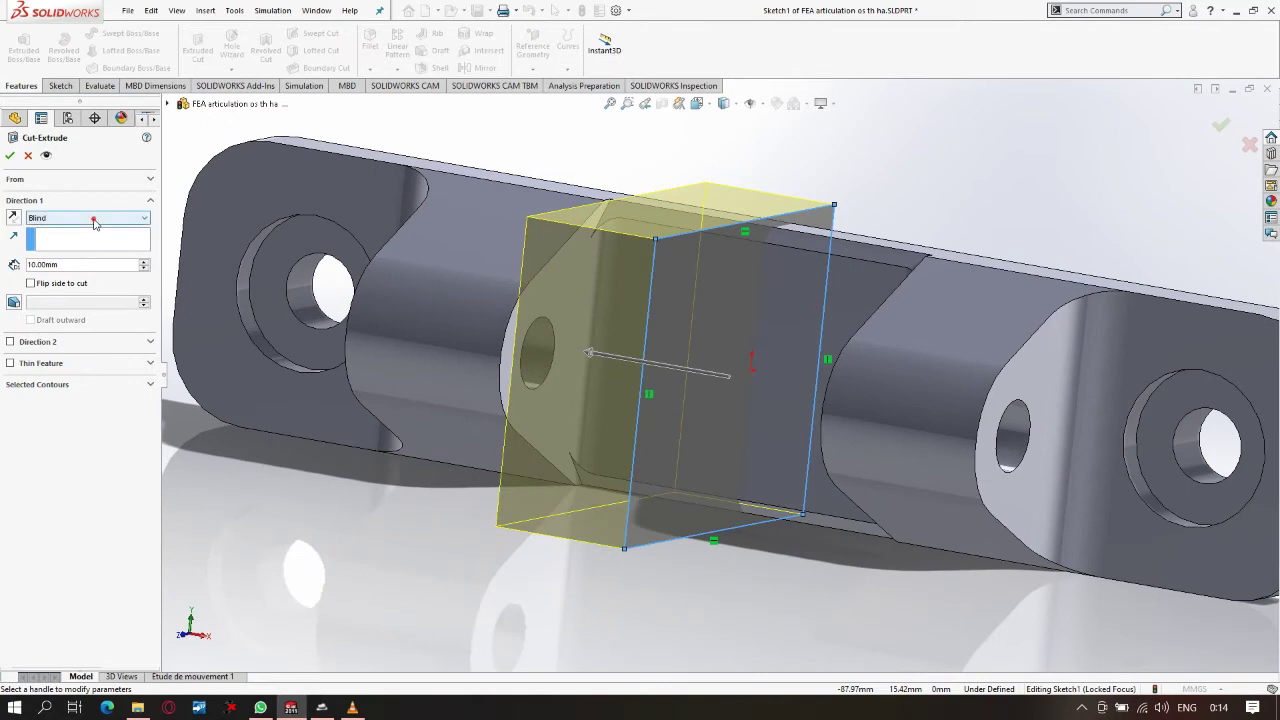
{"action": "left_click", "coordinate": [88, 217]}
{"action": "left_click", "coordinate": [70, 218]}
{"action": "left_click", "coordinate": [70, 218]}
{"action": "left_click", "coordinate": [70, 239]}
{"action": "middle_click_drag", "start_coordinate": [420, 262], "coordinate": [423, 278]}
{"action": "middle_click_drag", "start_coordinate": [614, 237], "coordinate": [640, 275]}
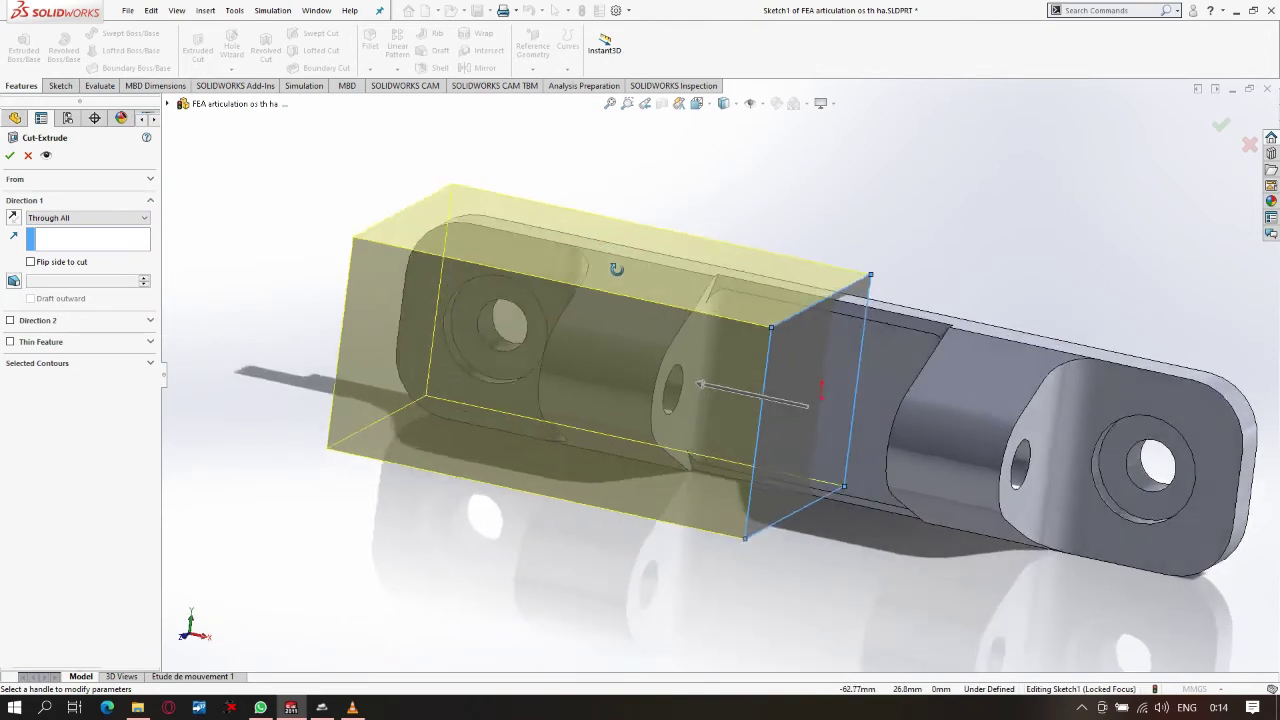
{"action": "left_click", "coordinate": [13, 217]}
{"action": "middle_click_drag", "start_coordinate": [746, 229], "coordinate": [674, 203]}
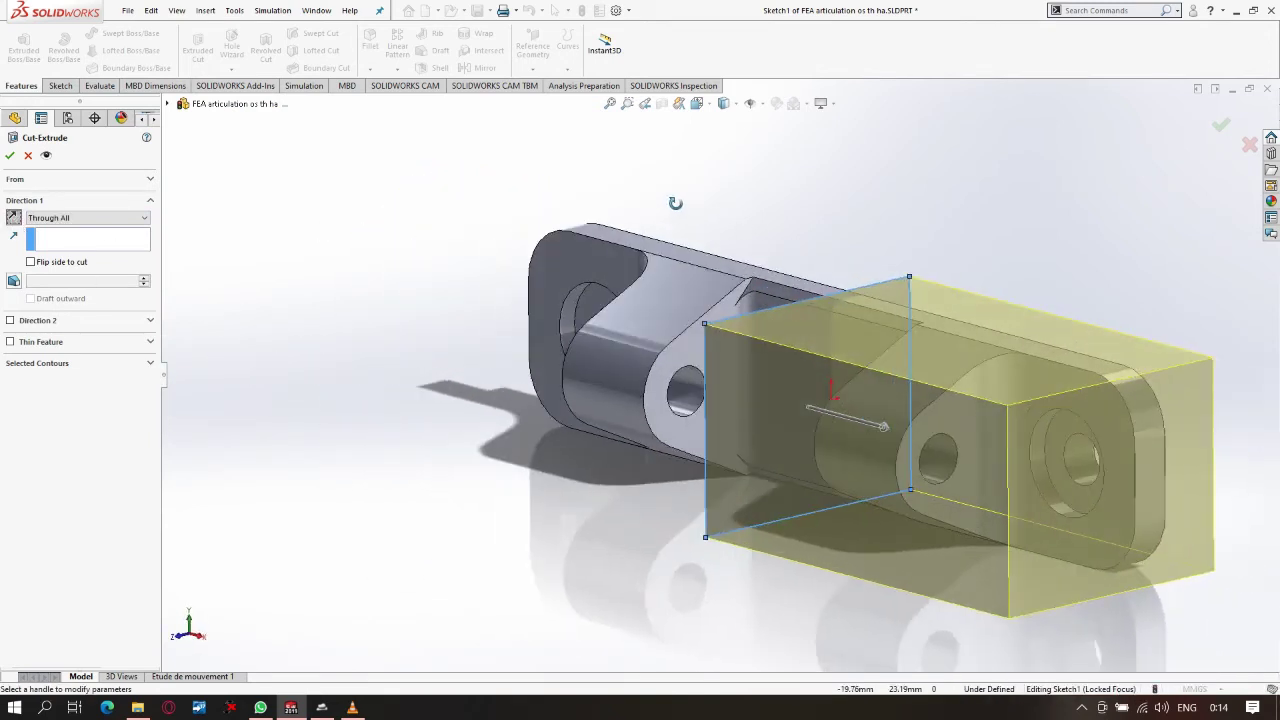
{"action": "left_click", "coordinate": [10, 155]}
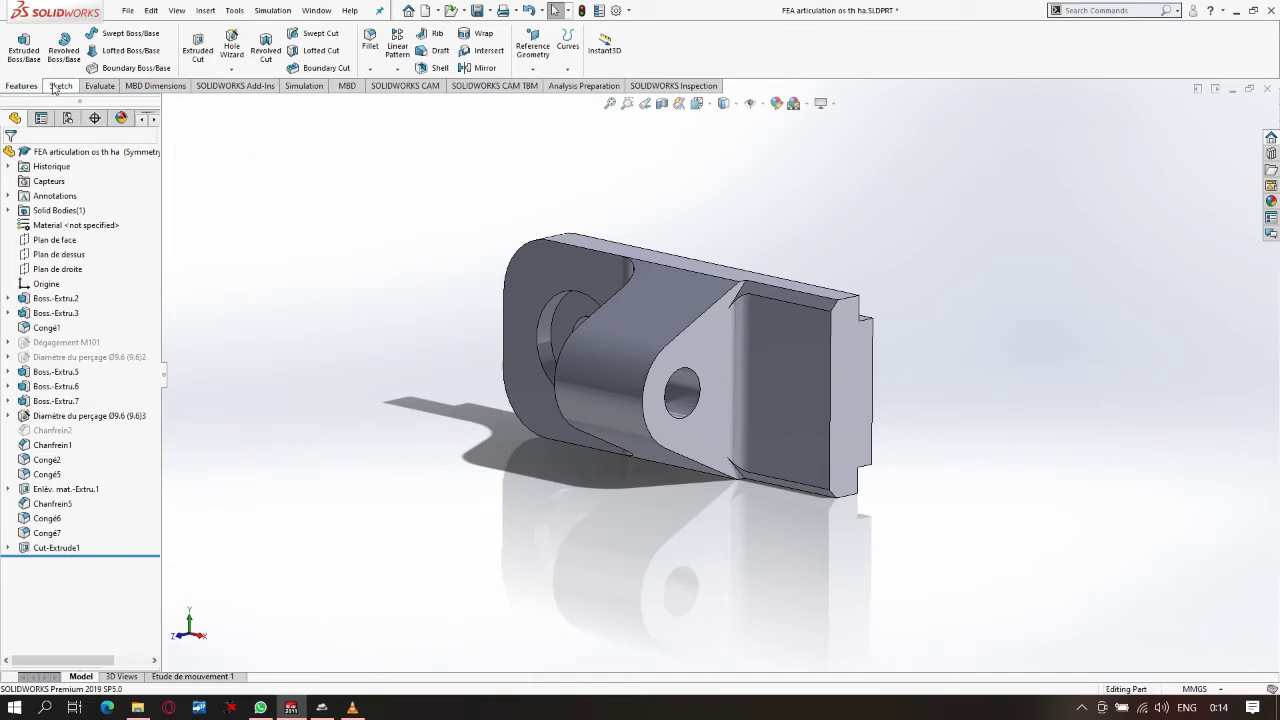
{"action": "left_click", "coordinate": [305, 86]}
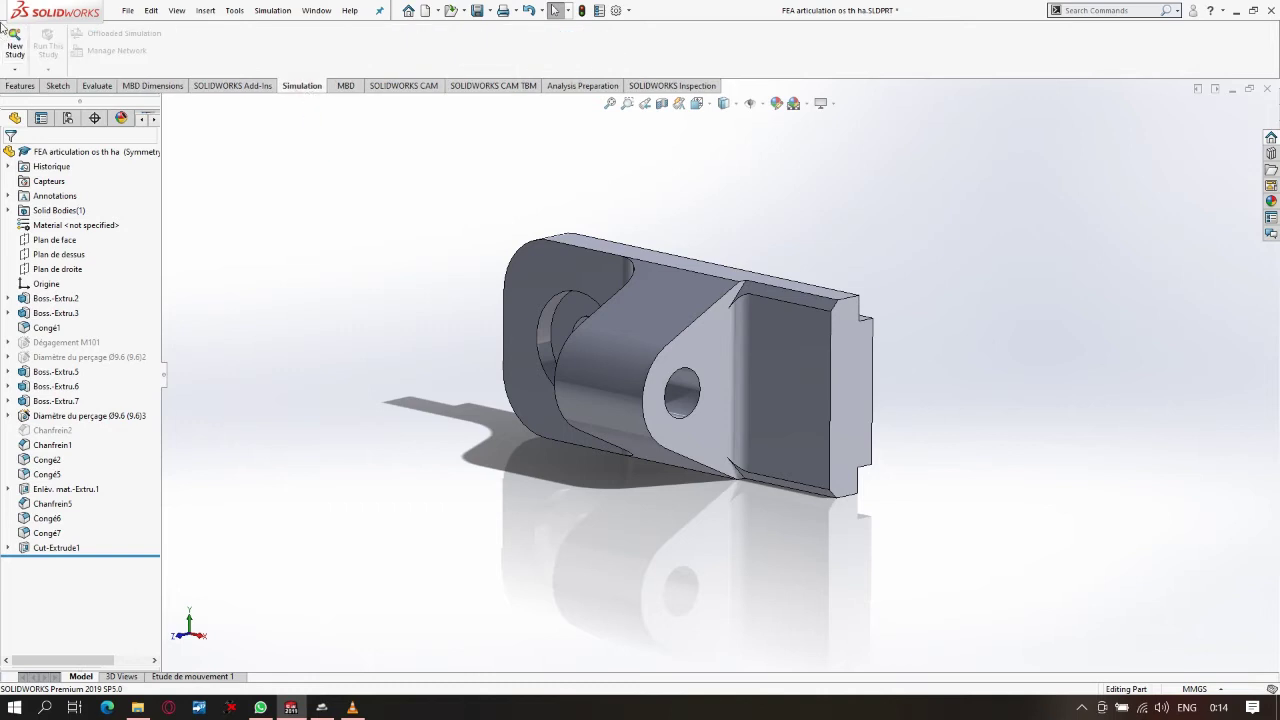
- Create a new static simulation study, Static 1
{"action": "left_click", "coordinate": [15, 45]}
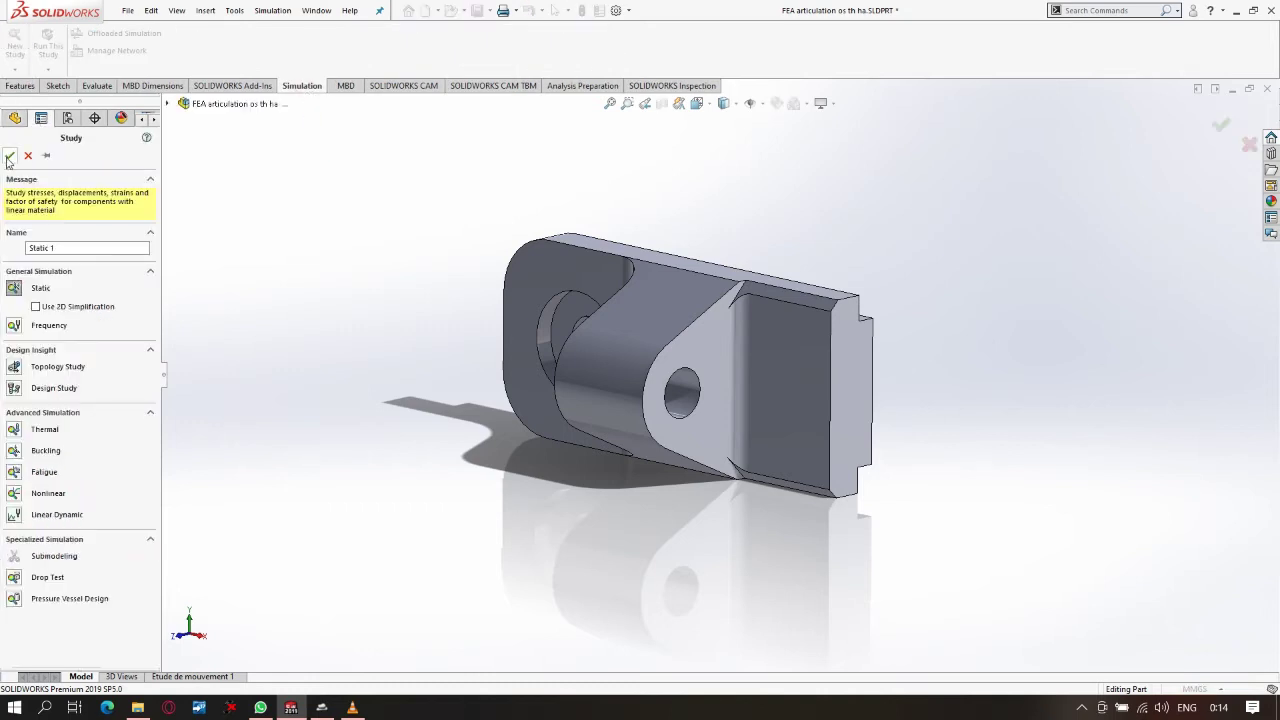
{"action": "left_click", "coordinate": [9, 157]}
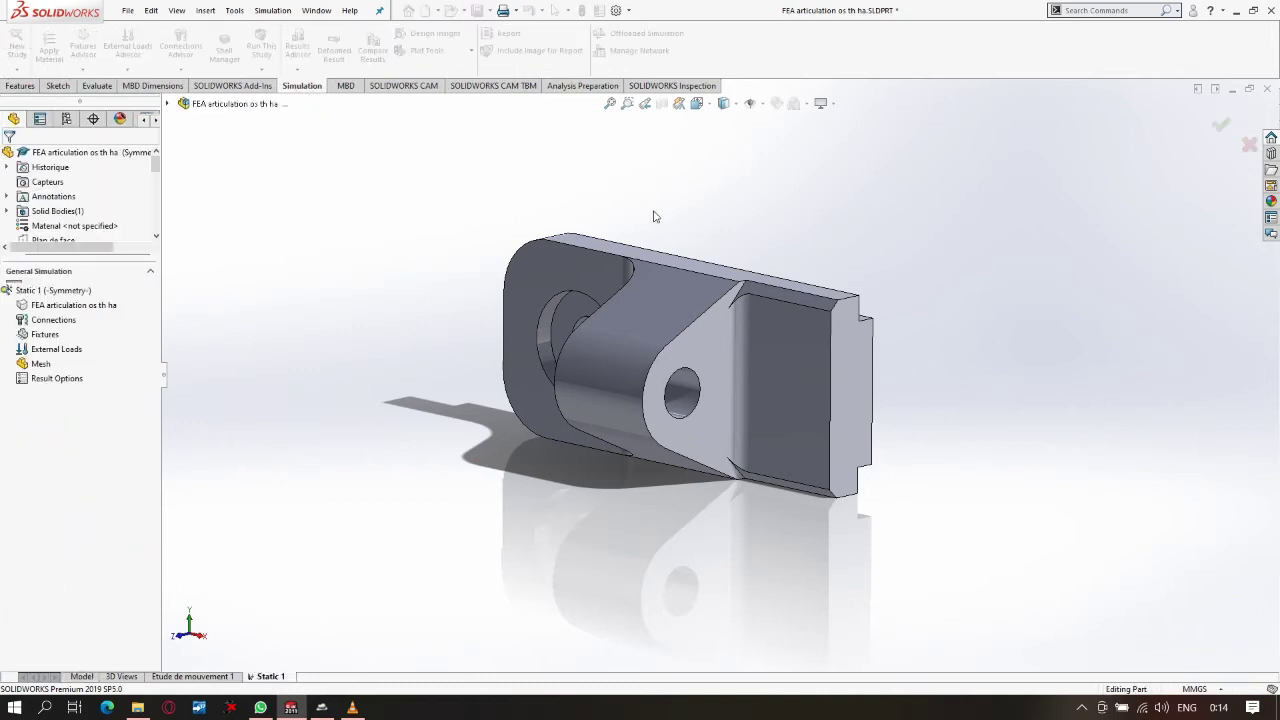
{"action": "middle_click_drag", "start_coordinate": [652, 224], "coordinate": [656, 249]}
{"action": "key", "text": "ctrl+7"}
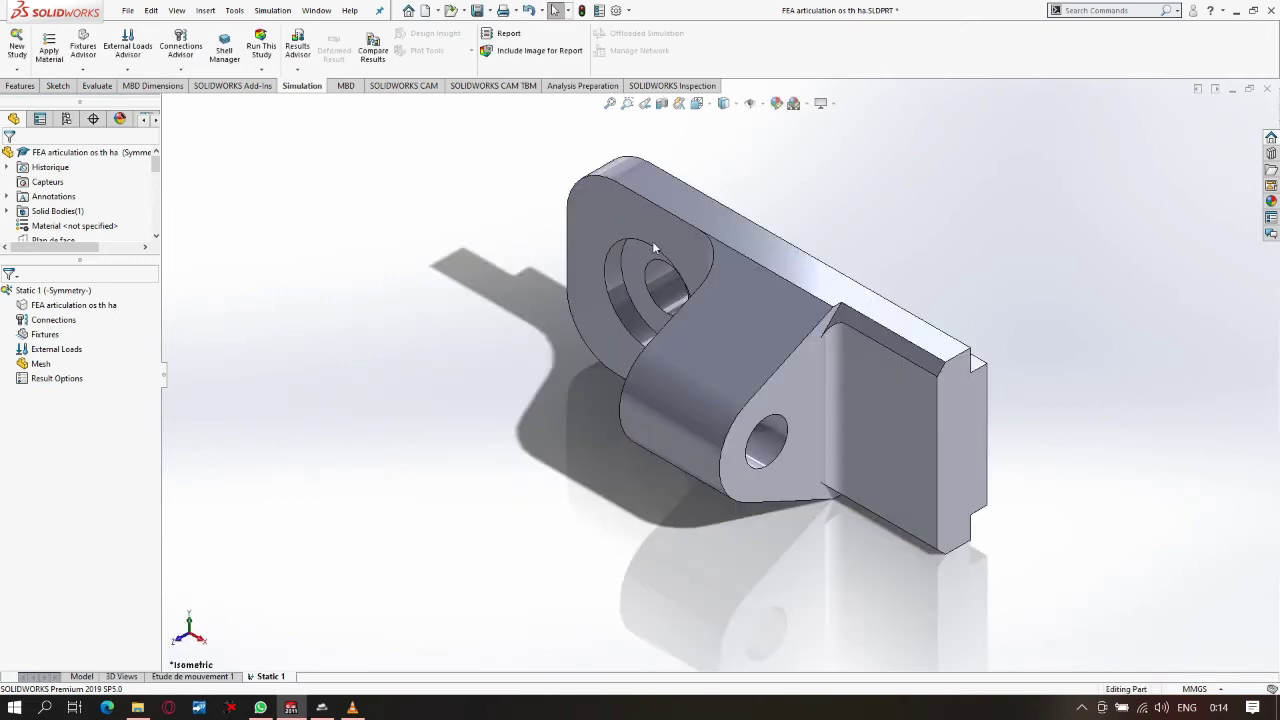
- Apply AISI 304 steel as the bracket's material
{"action": "right_click", "coordinate": [53, 308]}
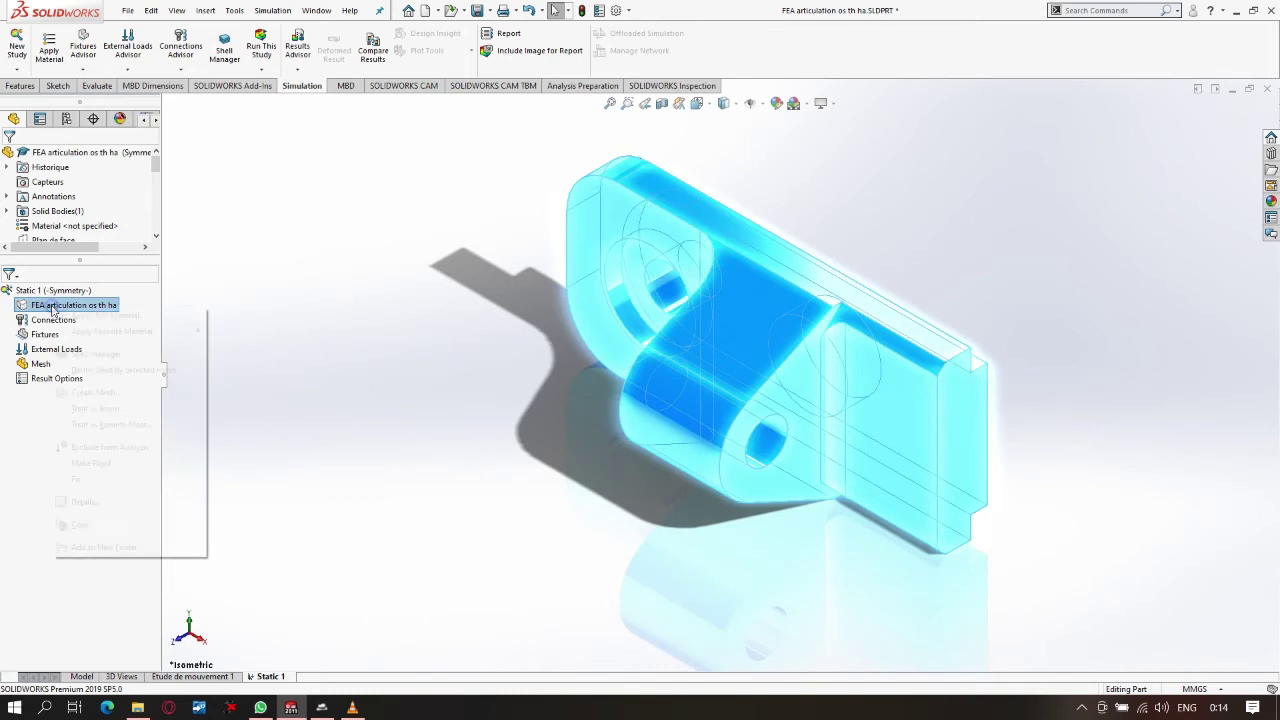
{"action": "left_click", "coordinate": [76, 317]}
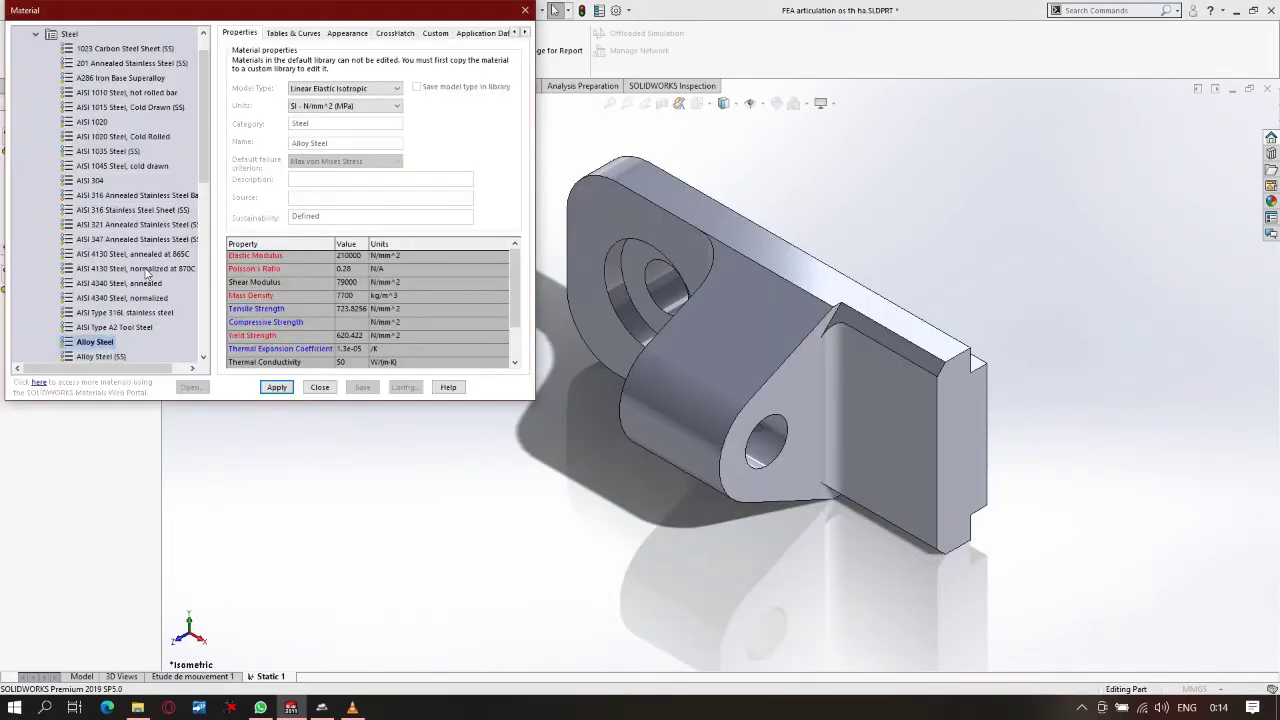
{"action": "left_click", "coordinate": [95, 181]}
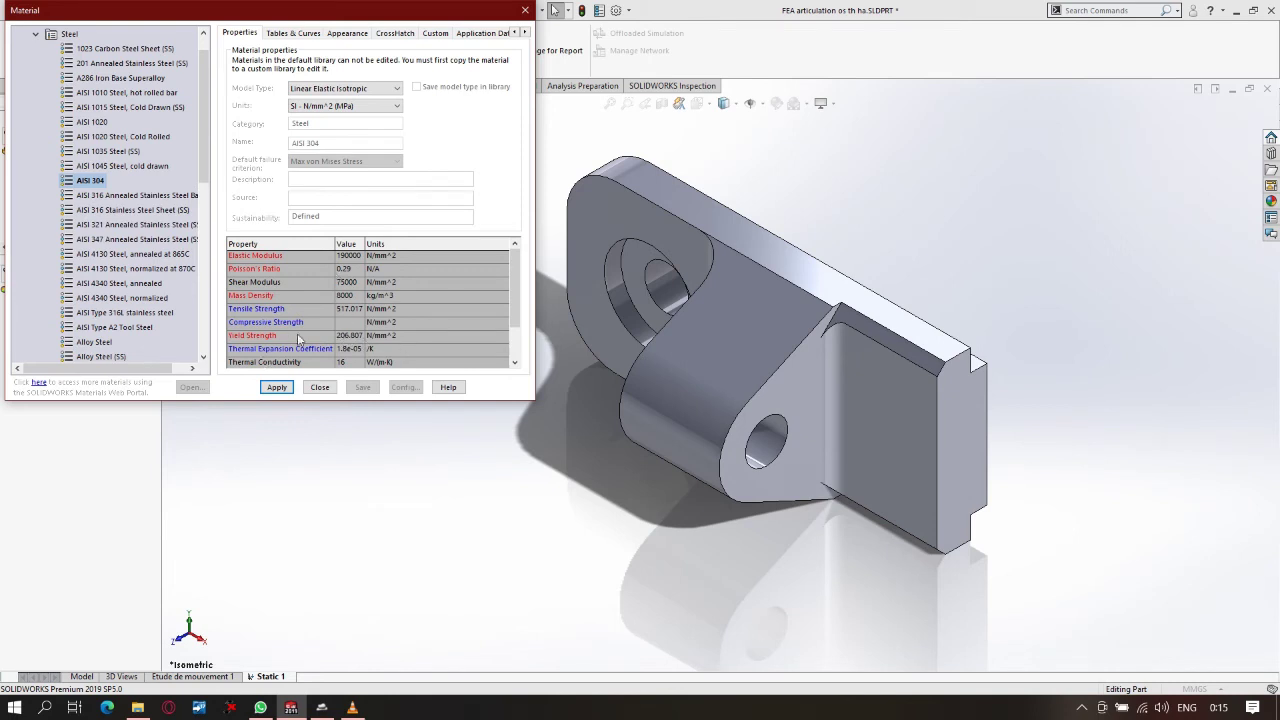
{"action": "left_click", "coordinate": [277, 387]}
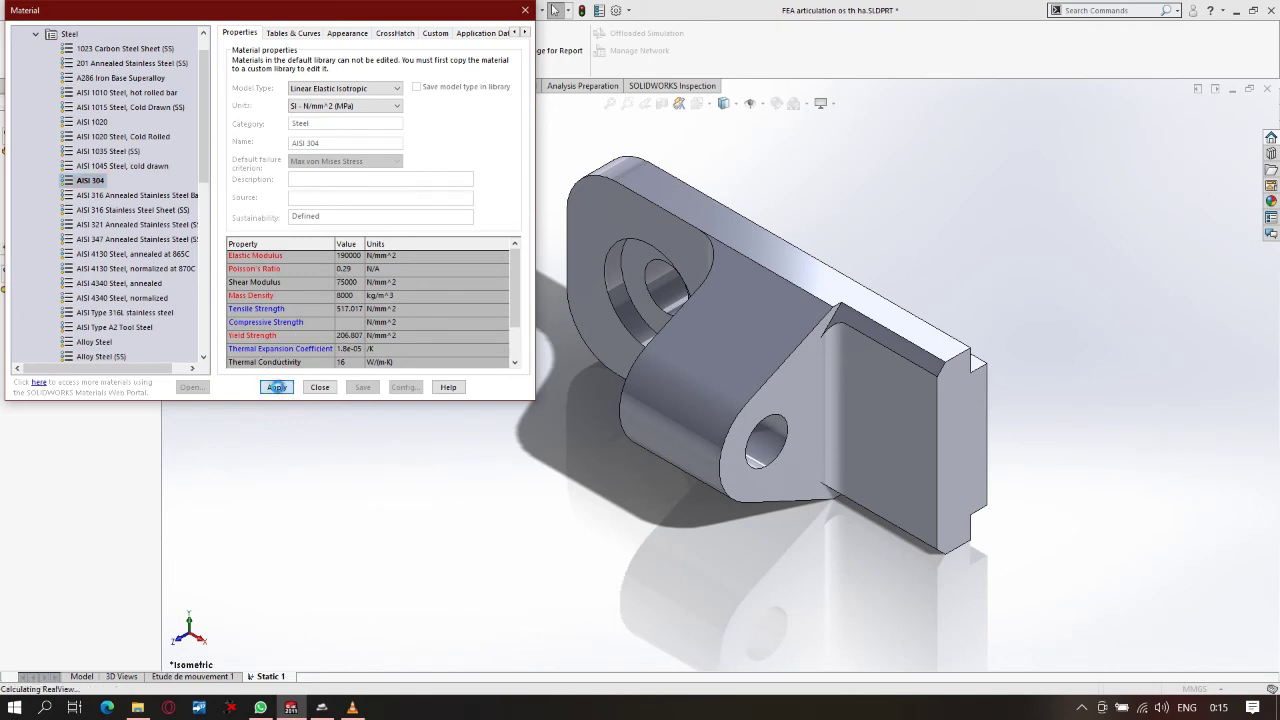
{"action": "left_click", "coordinate": [320, 387]}
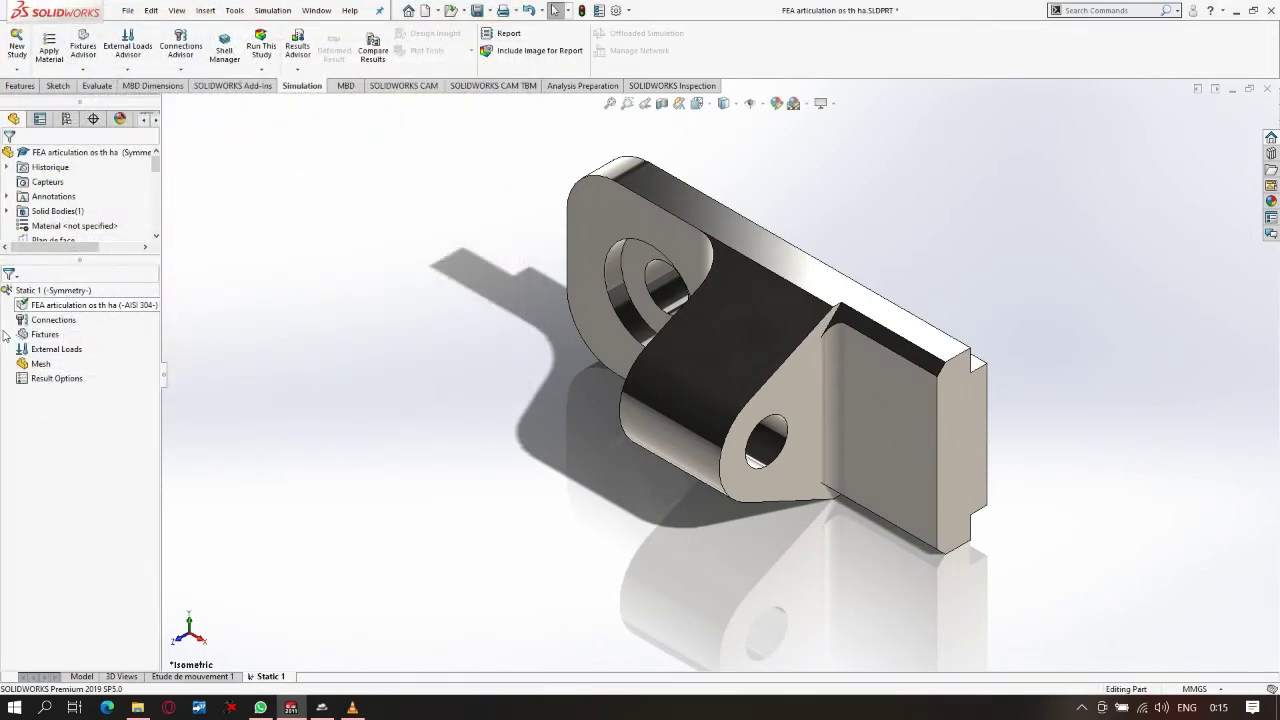
- Add a Fixed Geometry restraint on the inner face of the upper hole
{"action": "right_click", "coordinate": [44, 338]}
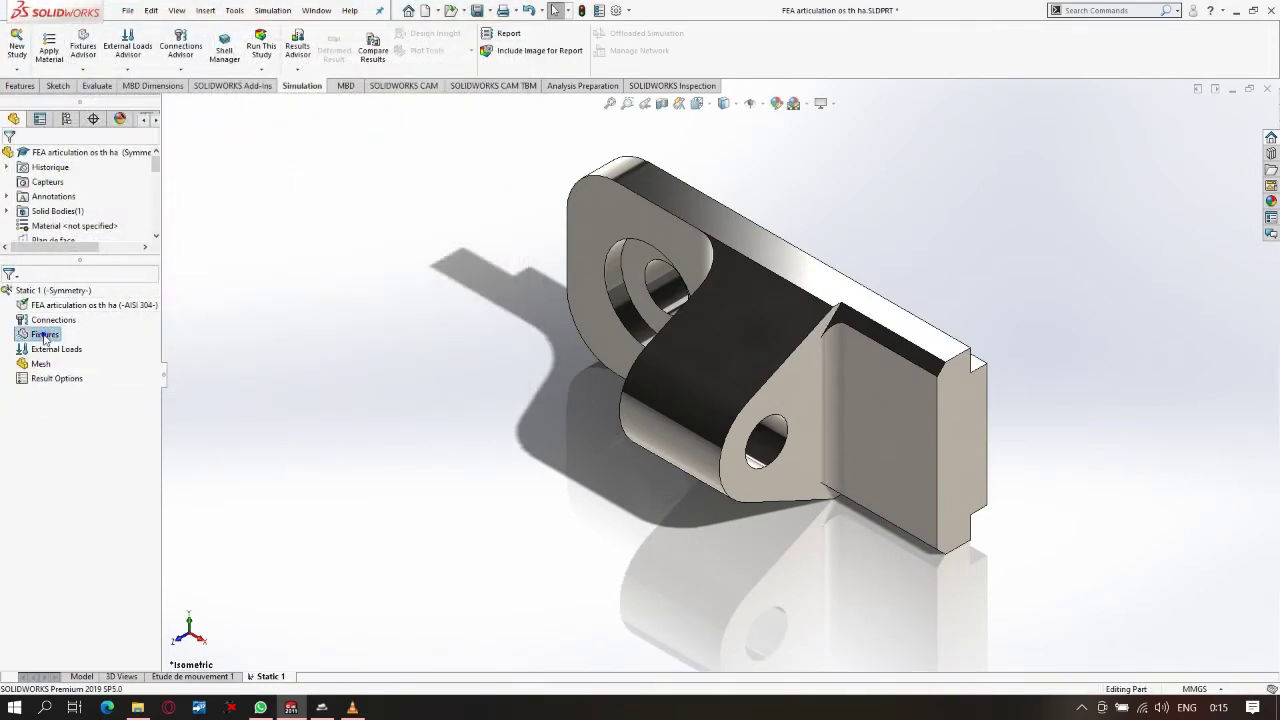
{"action": "left_click", "coordinate": [89, 373]}
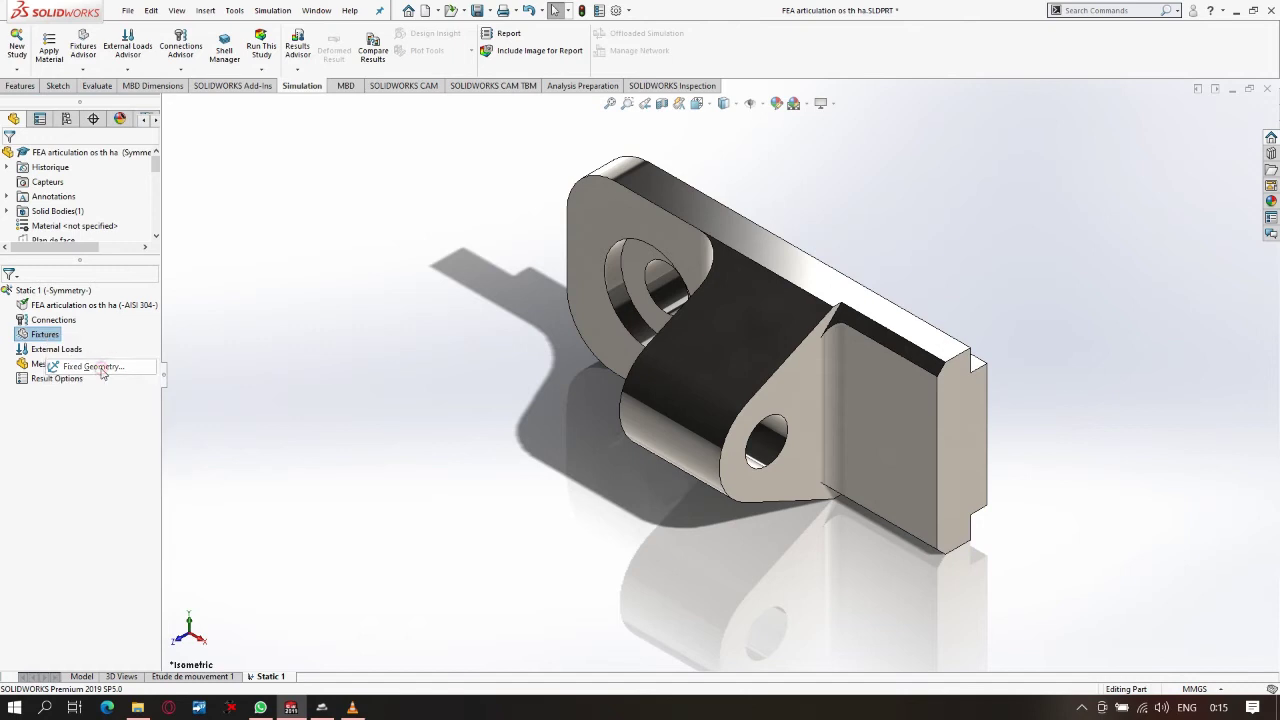
{"action": "left_click", "coordinate": [673, 281]}
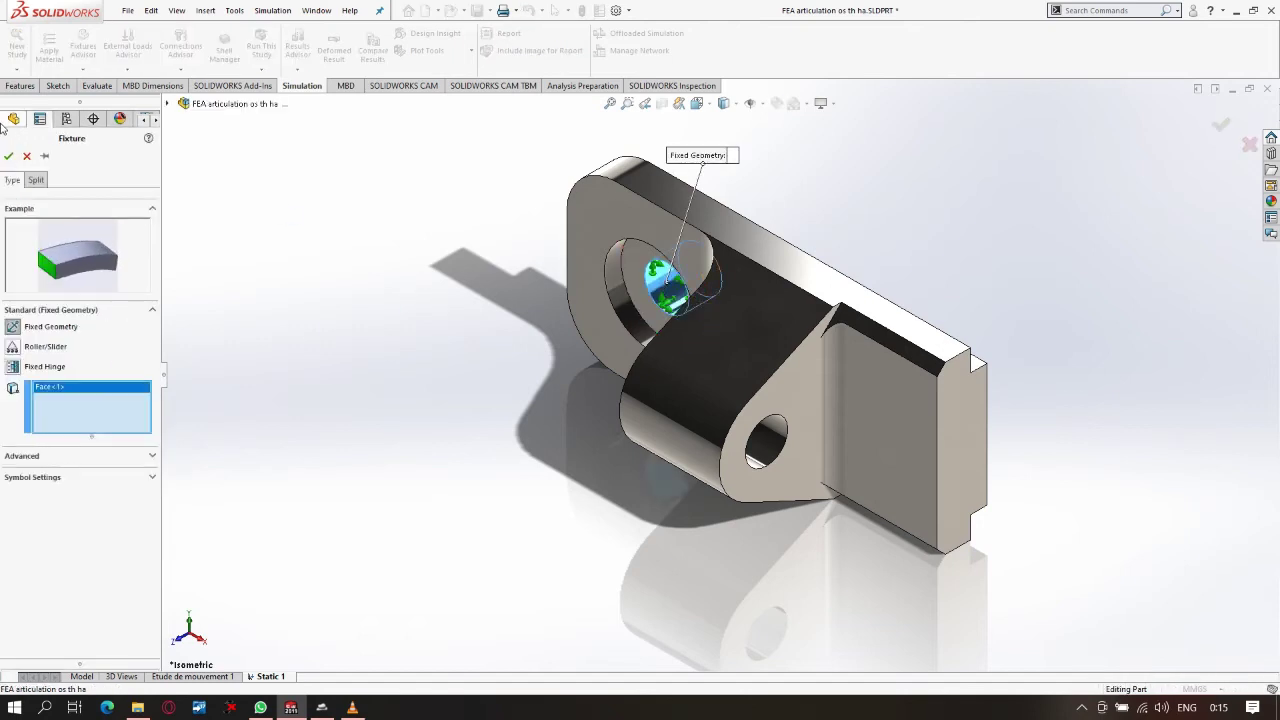
{"action": "left_click", "coordinate": [10, 156]}
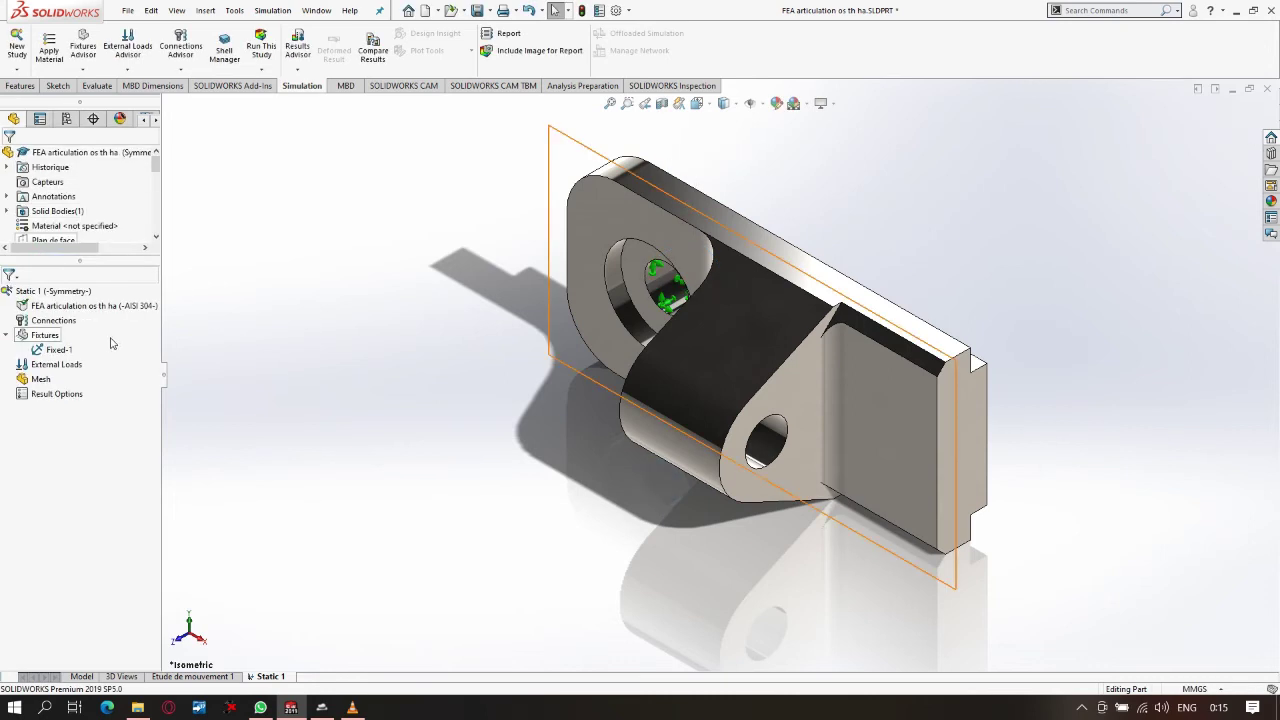
- Add a Symmetry restraint on the cut end face
{"action": "right_click", "coordinate": [27, 343]}
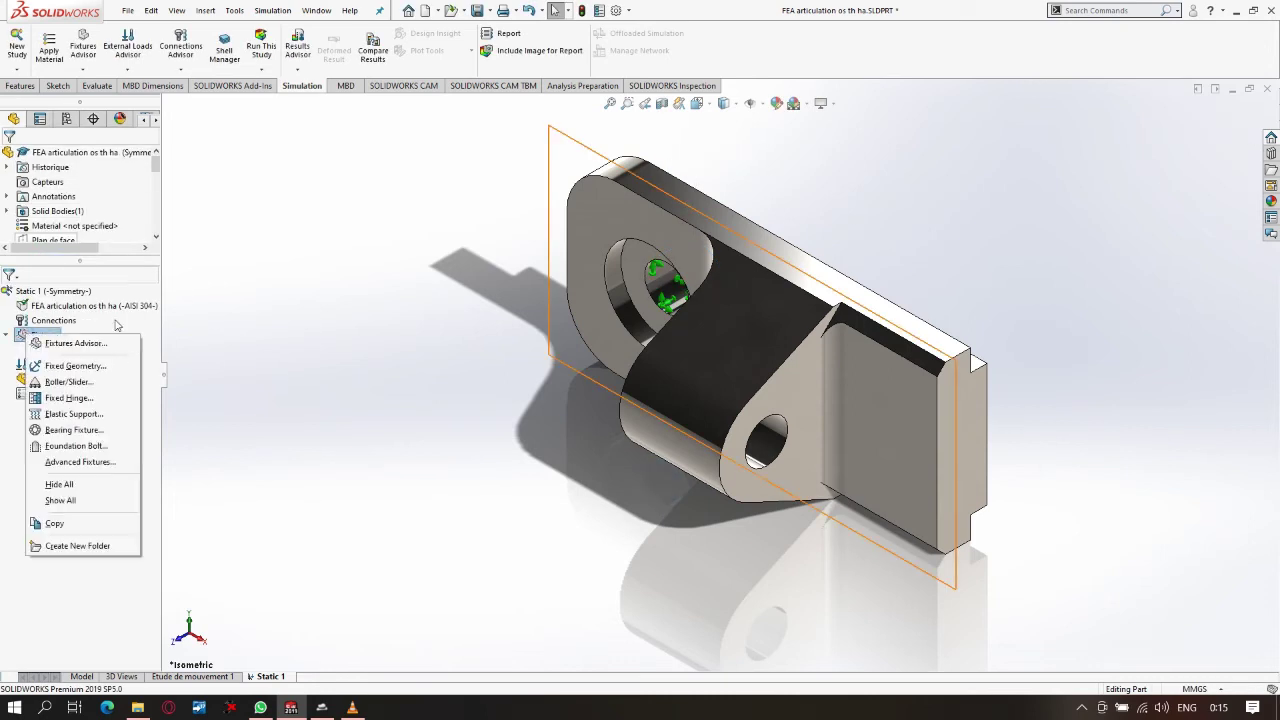
{"action": "left_click", "coordinate": [80, 462]}
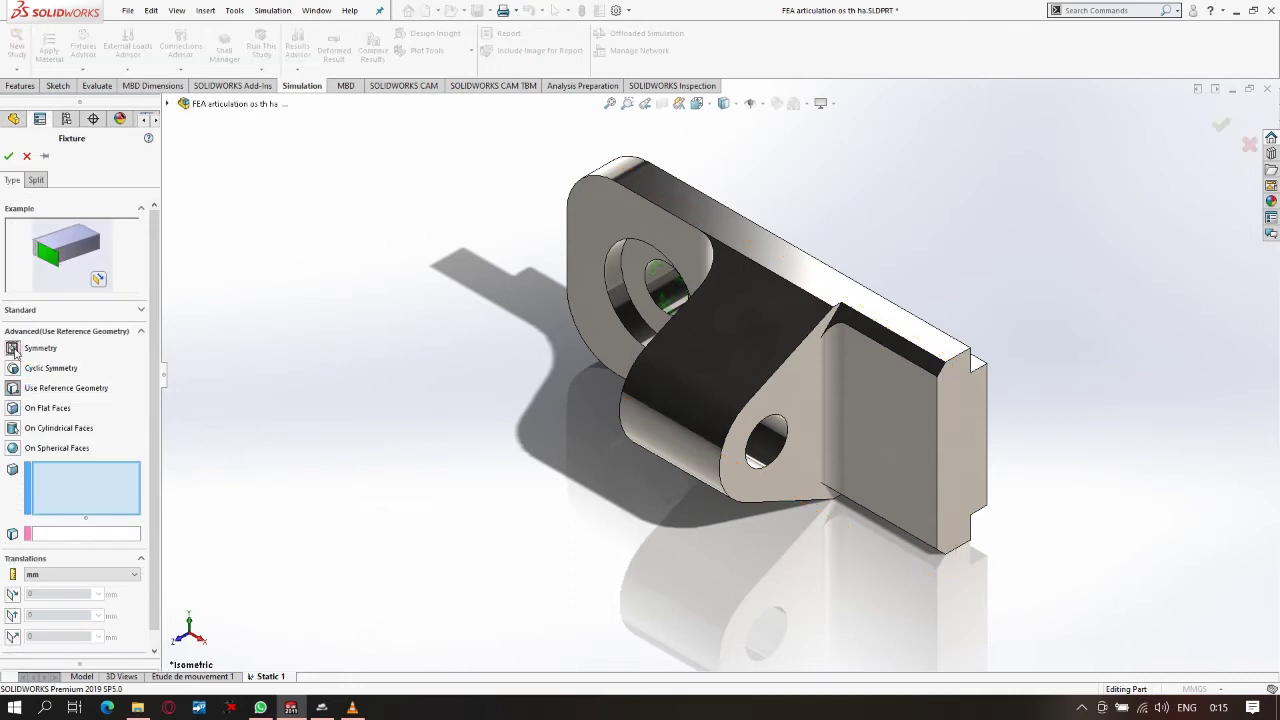
{"action": "left_click", "coordinate": [12, 348]}
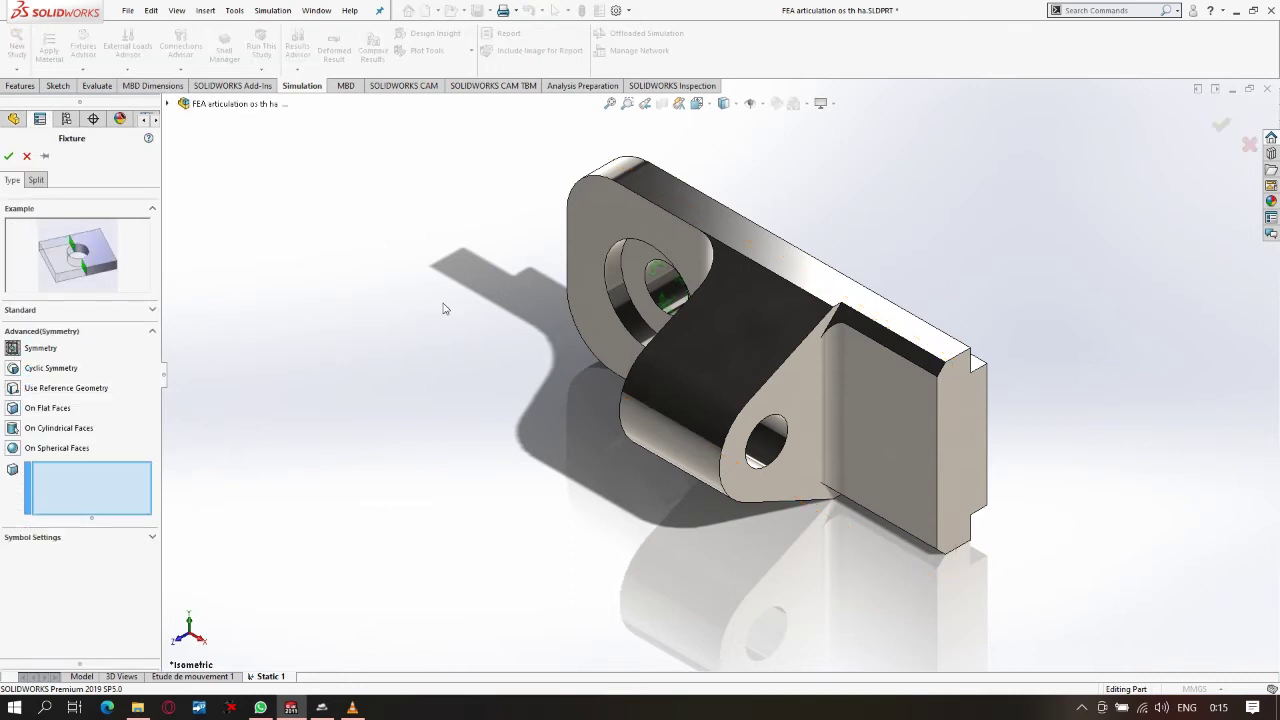
{"action": "left_click", "coordinate": [965, 424]}
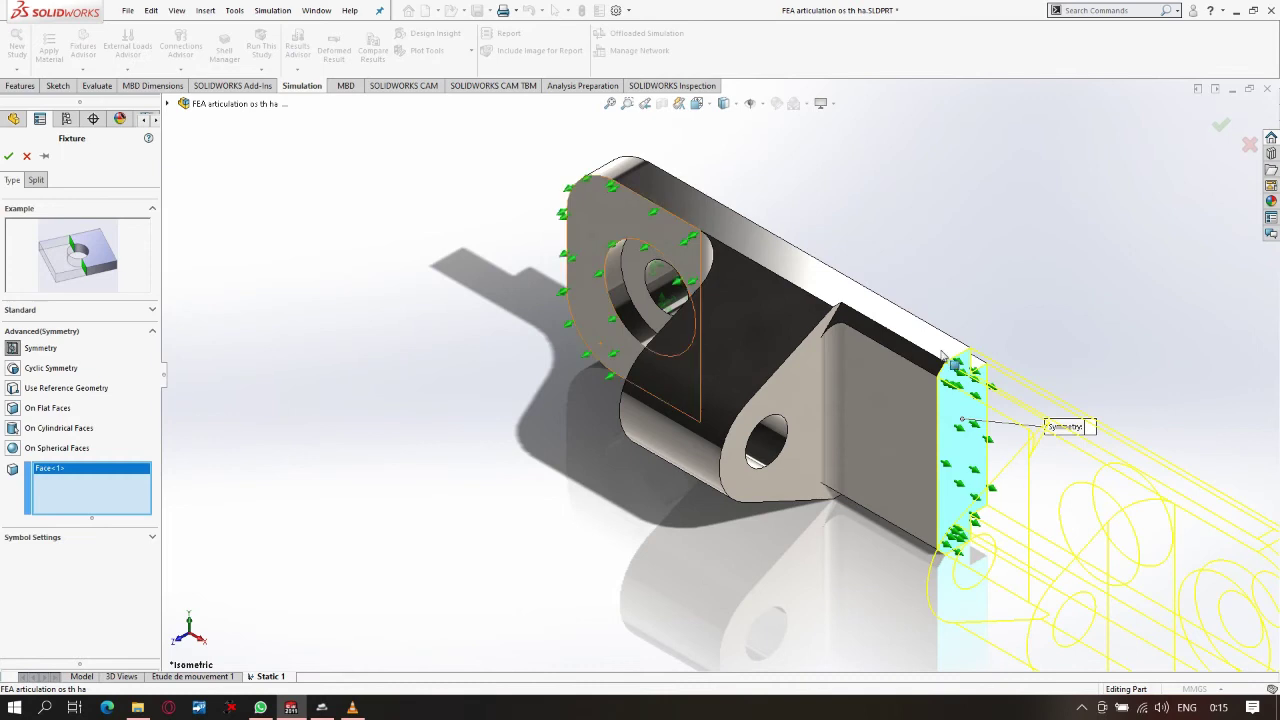
{"action": "scroll", "coordinate": [942, 355], "scroll_direction": "up", "scroll_amount": 2}
{"action": "scroll", "coordinate": [914, 423], "scroll_direction": "up", "scroll_amount": 2}
{"action": "scroll", "coordinate": [871, 486], "scroll_direction": "down", "scroll_amount": 1}
{"action": "scroll", "coordinate": [855, 483], "scroll_direction": "down", "scroll_amount": 1}
{"action": "scroll", "coordinate": [855, 483], "scroll_direction": "down", "scroll_amount": 2}
{"action": "scroll", "coordinate": [496, 176], "scroll_direction": "up", "scroll_amount": 1}
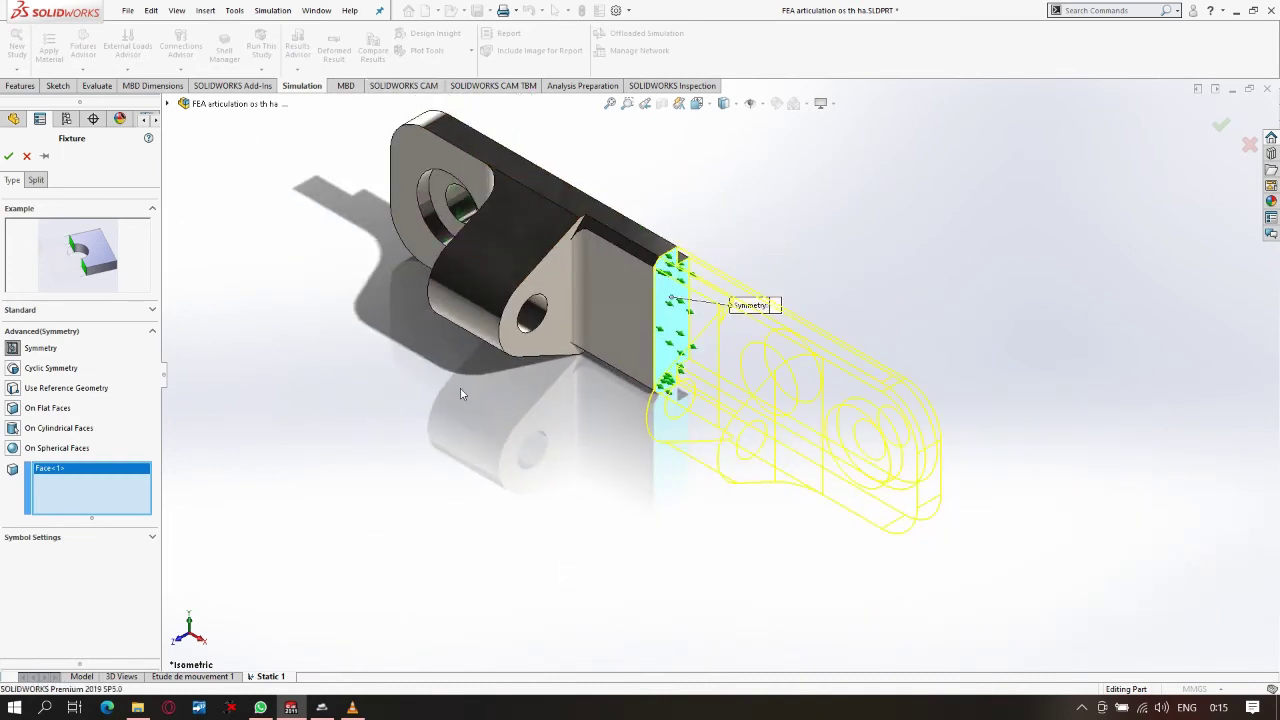
{"action": "left_click", "coordinate": [8, 157]}
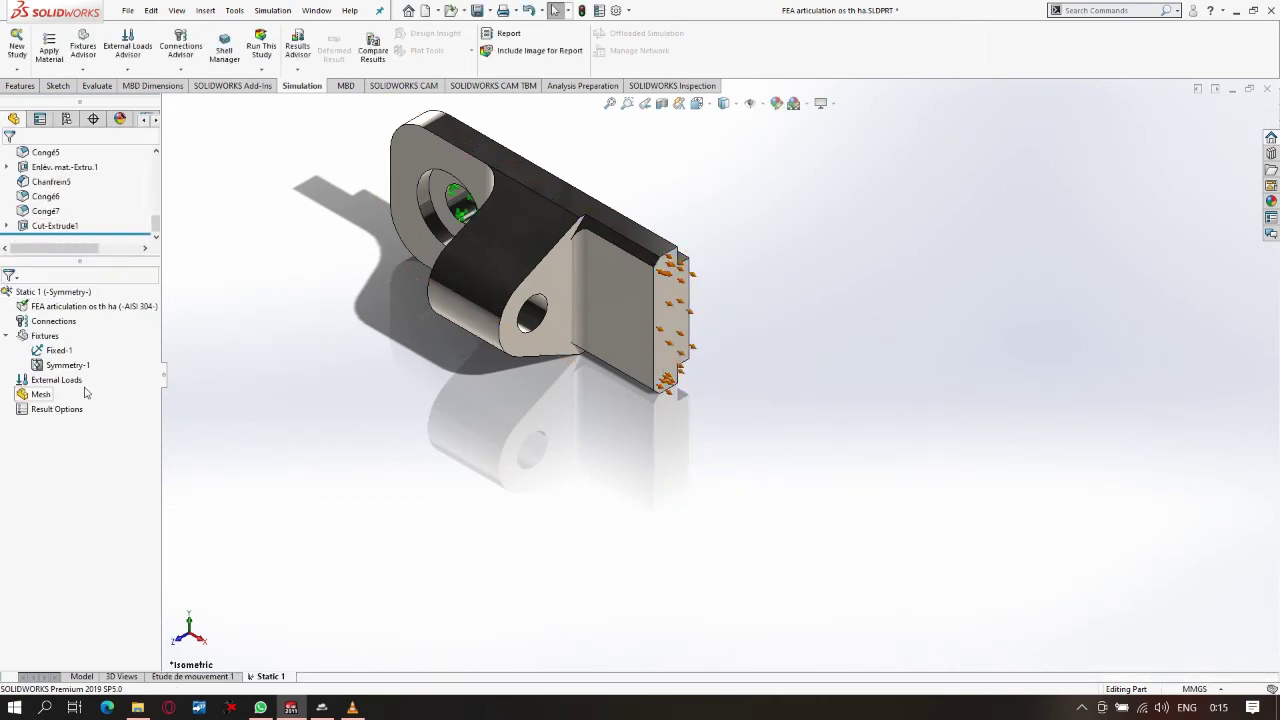
{"action": "left_click", "coordinate": [66, 380]}
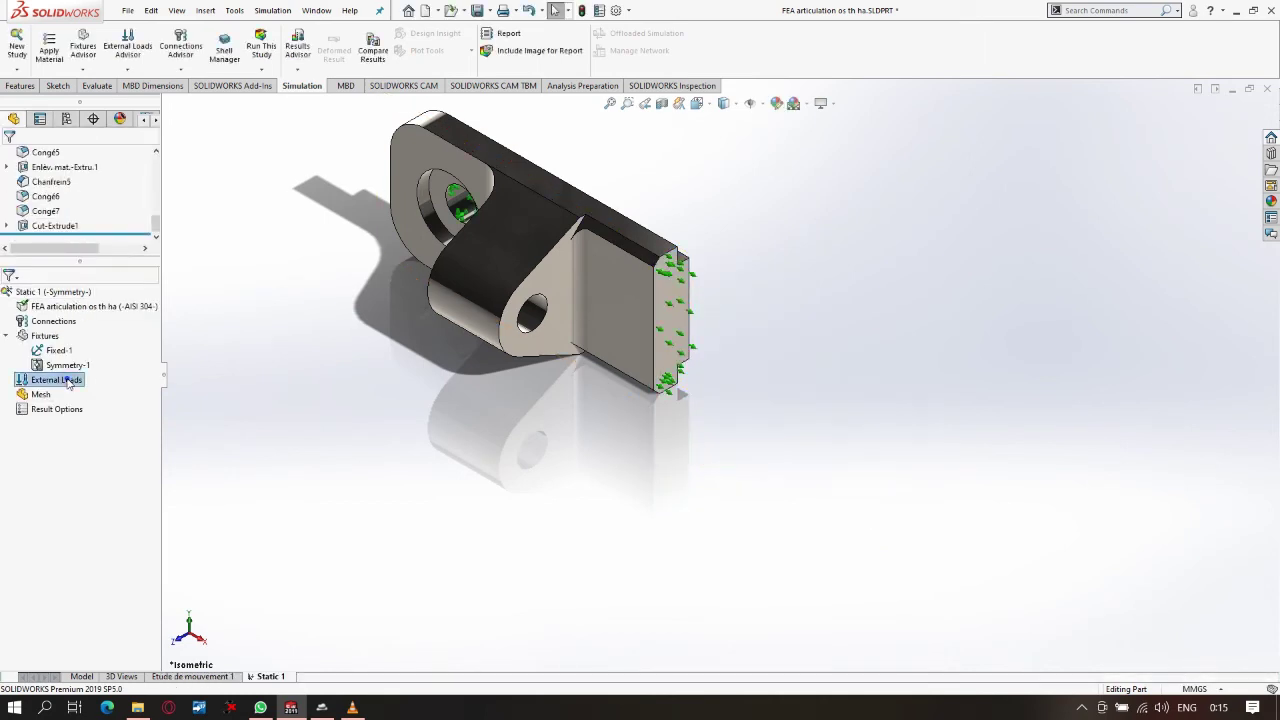
- Start a Force load on the lug's hole face
{"action": "right_click", "coordinate": [68, 384]}
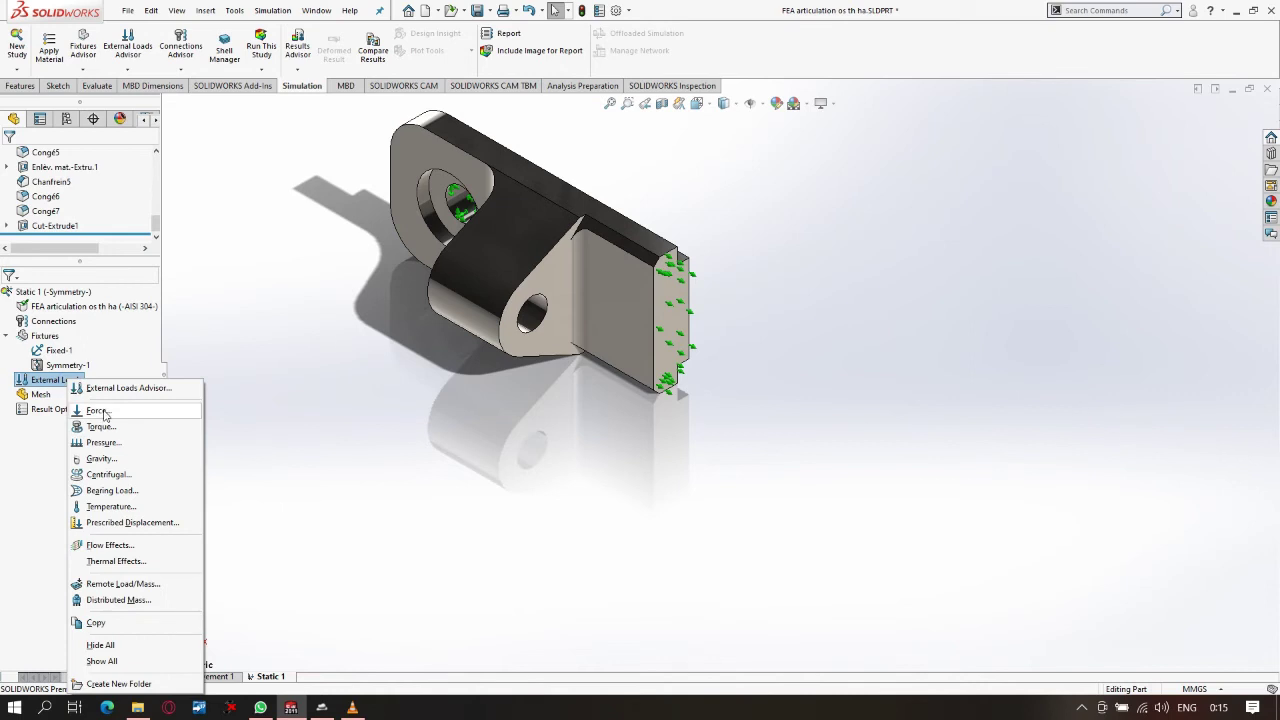
{"action": "left_click", "coordinate": [104, 411]}
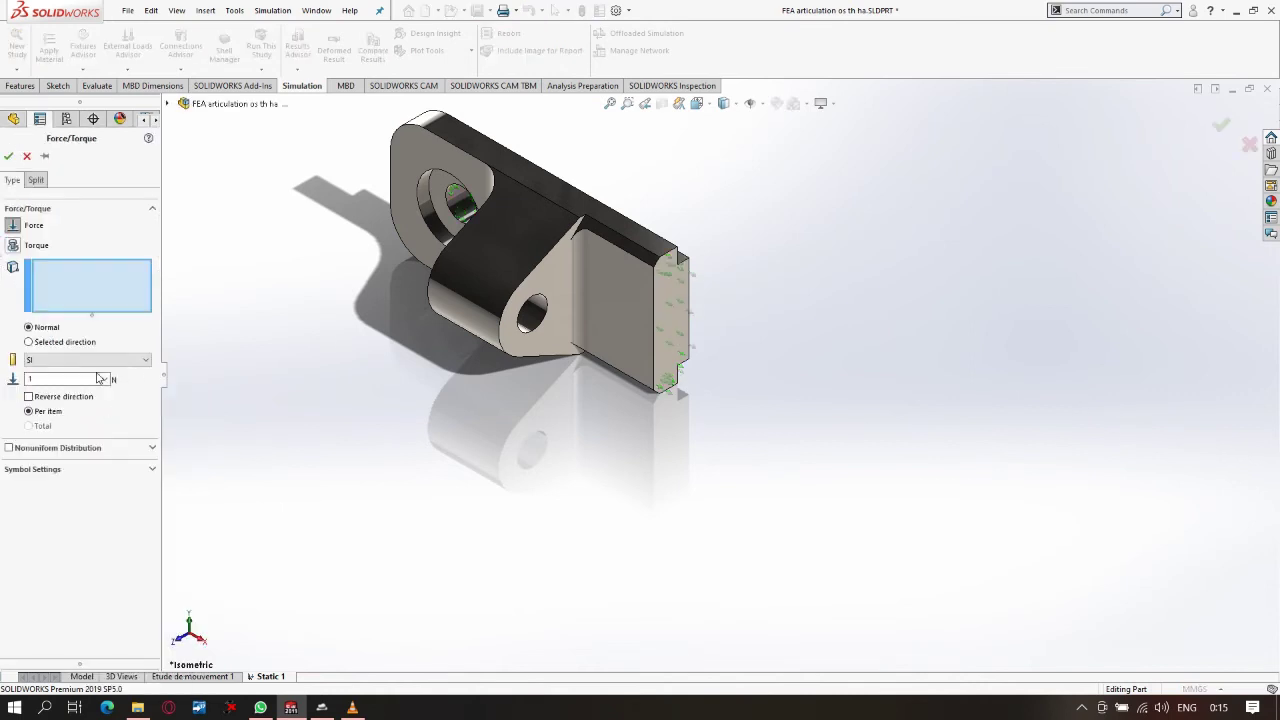
{"action": "scroll", "coordinate": [535, 312], "scroll_direction": "down", "scroll_amount": 2}
{"action": "scroll", "coordinate": [535, 312], "scroll_direction": "down", "scroll_amount": 1}
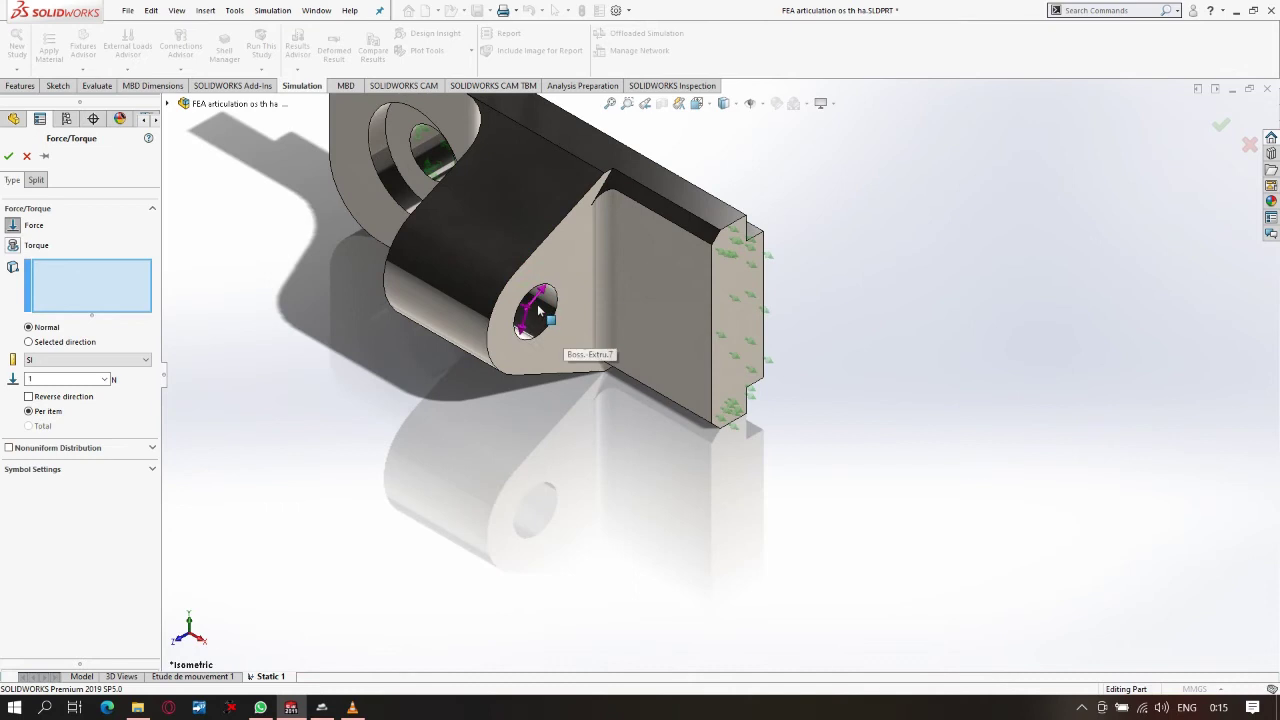
{"action": "left_click", "coordinate": [535, 312]}
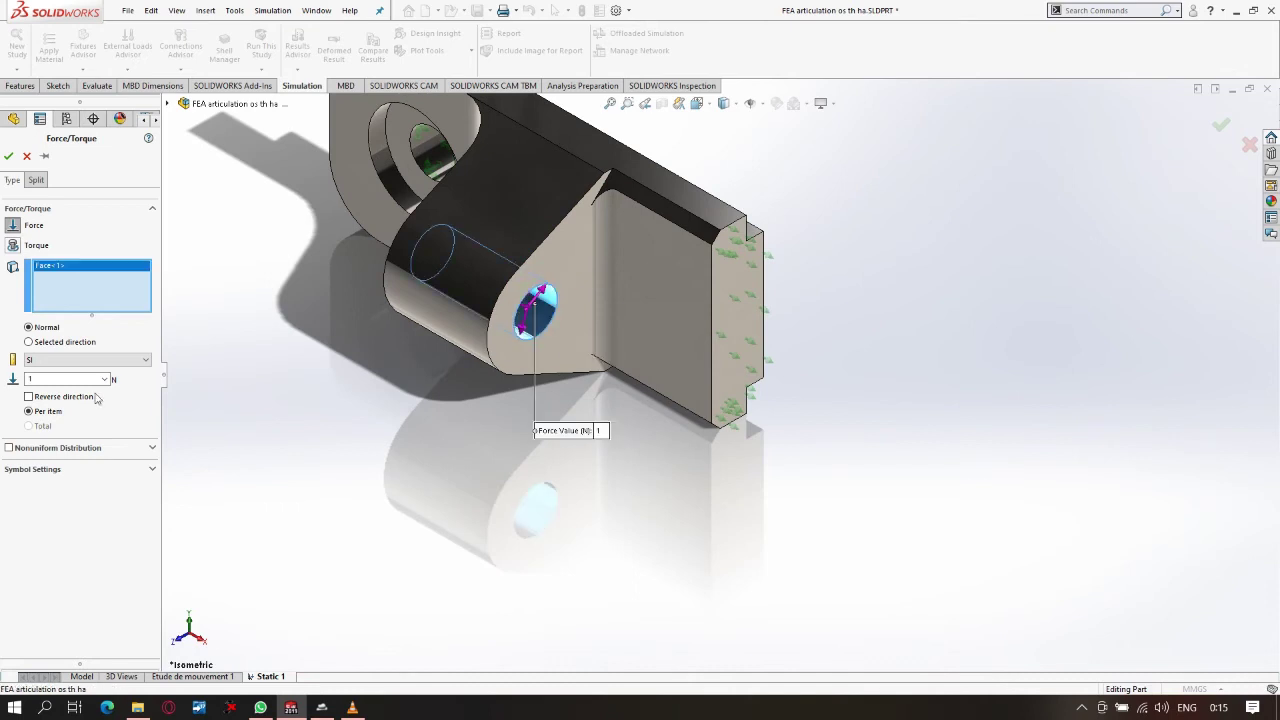
- Set the force to 20 kgf normal to Plan de dessus, reversed, in metric units
{"action": "left_click", "coordinate": [29, 342]}
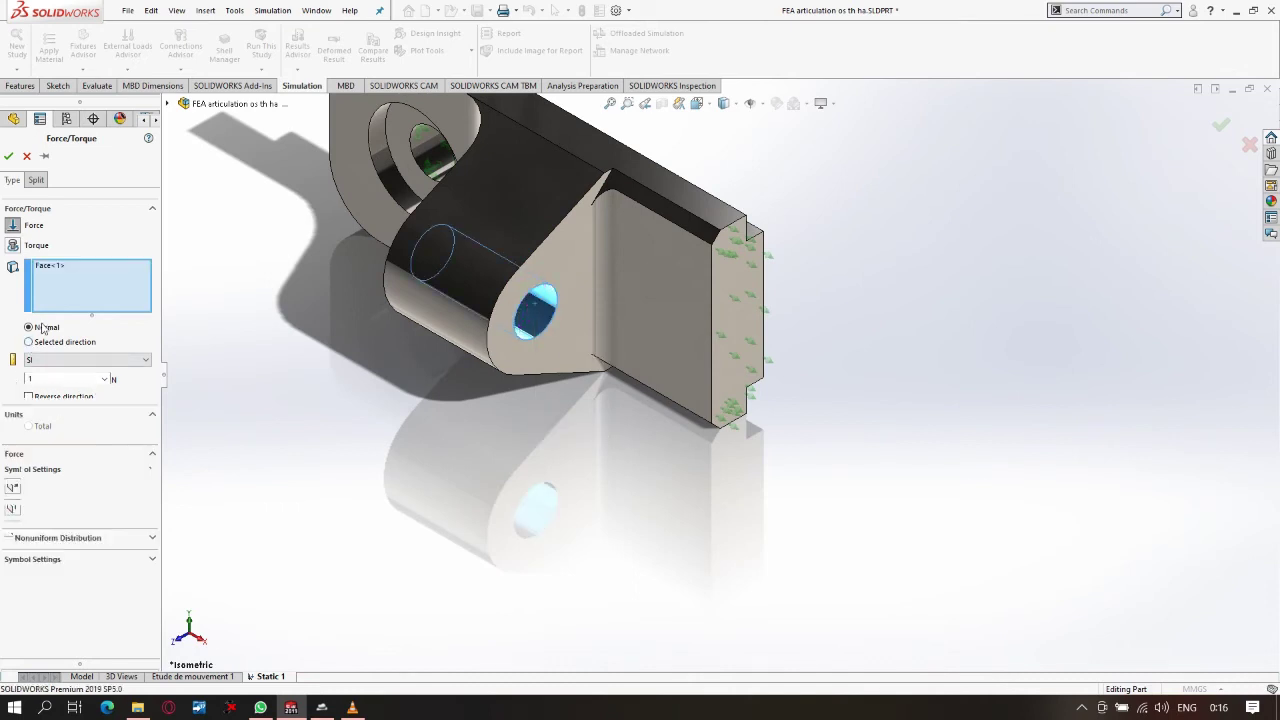
{"action": "left_click", "coordinate": [170, 104]}
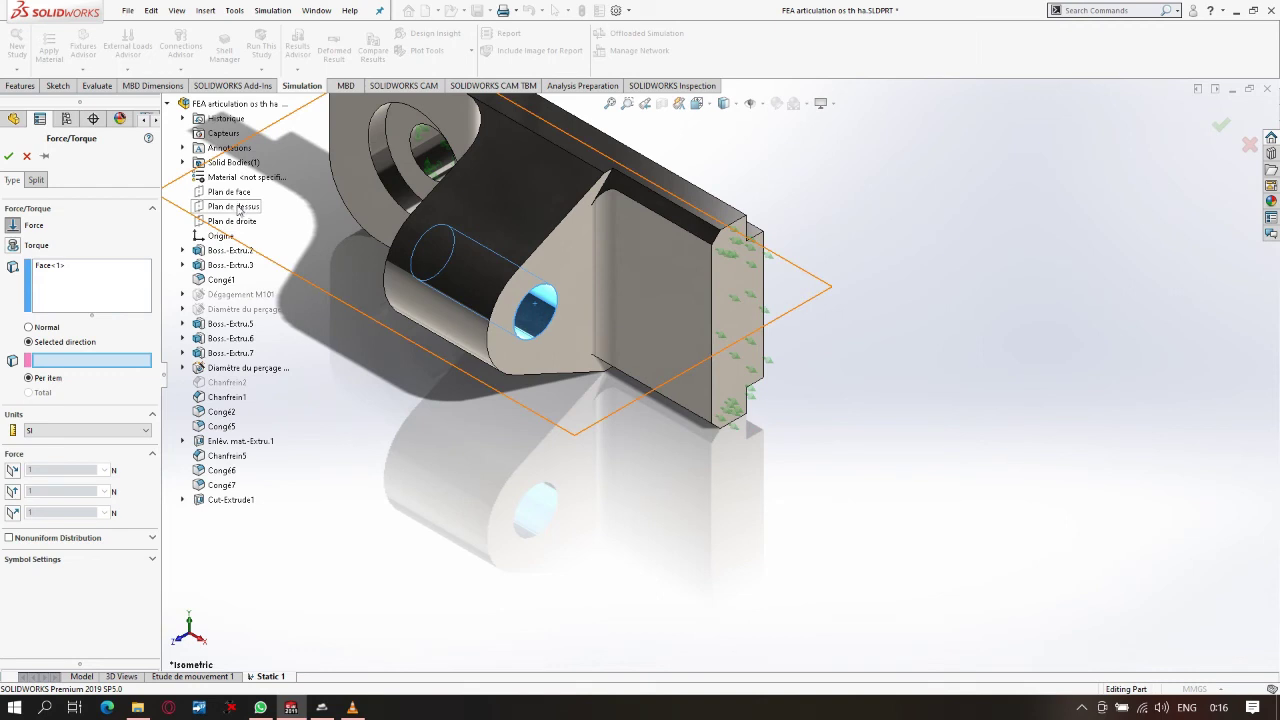
{"action": "left_click", "coordinate": [240, 210]}
{"action": "left_click", "coordinate": [45, 430]}
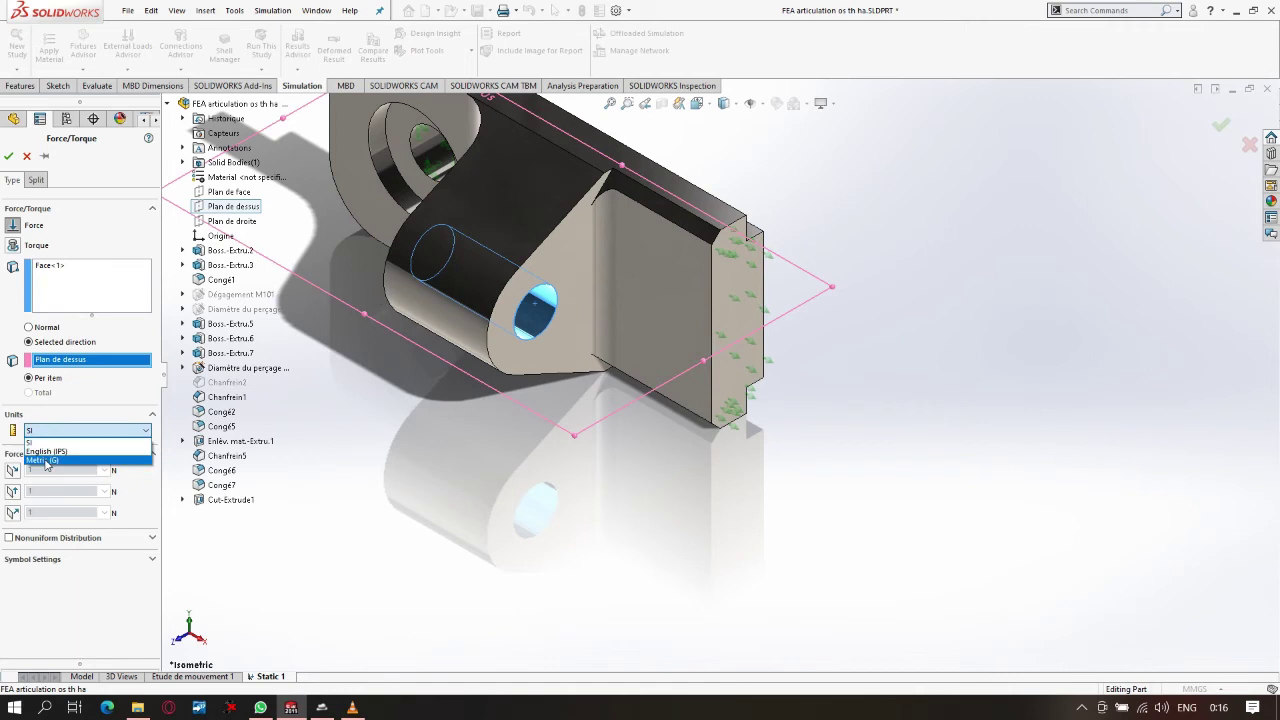
{"action": "left_click", "coordinate": [45, 461]}
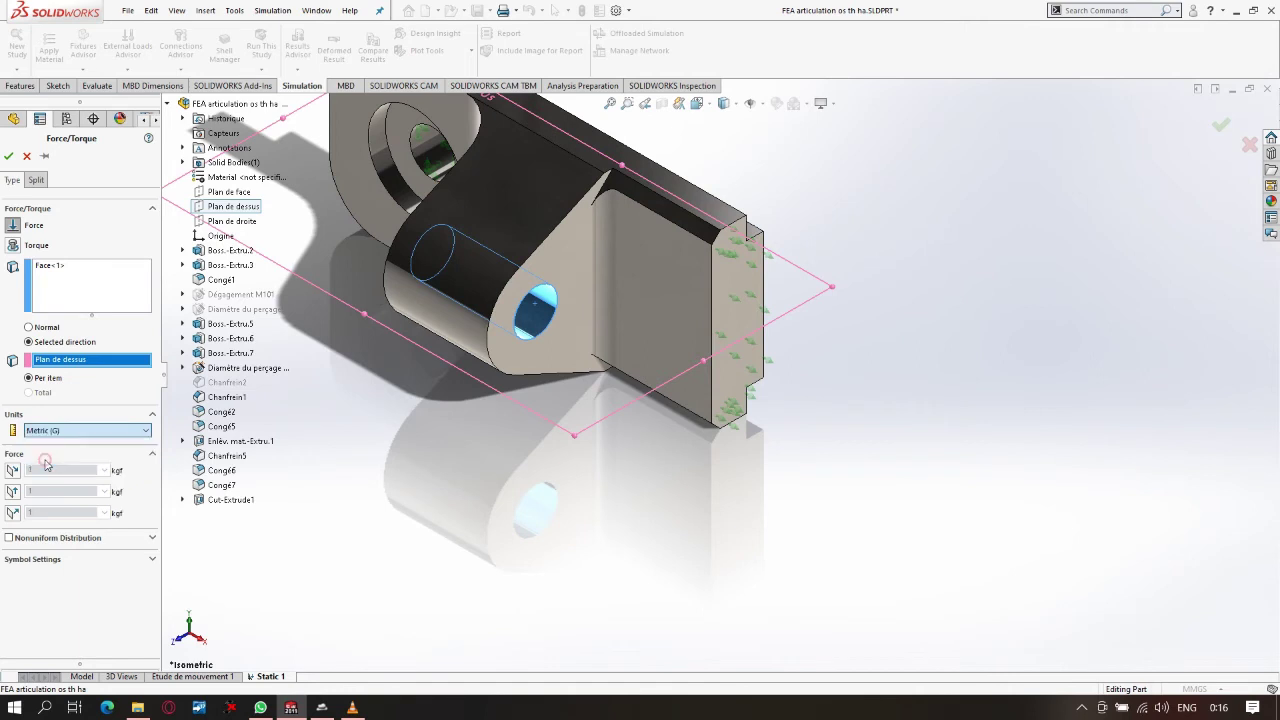
{"action": "left_click", "coordinate": [13, 513]}
{"action": "double_click", "coordinate": [80, 512]}
{"action": "type", "text": "20"}
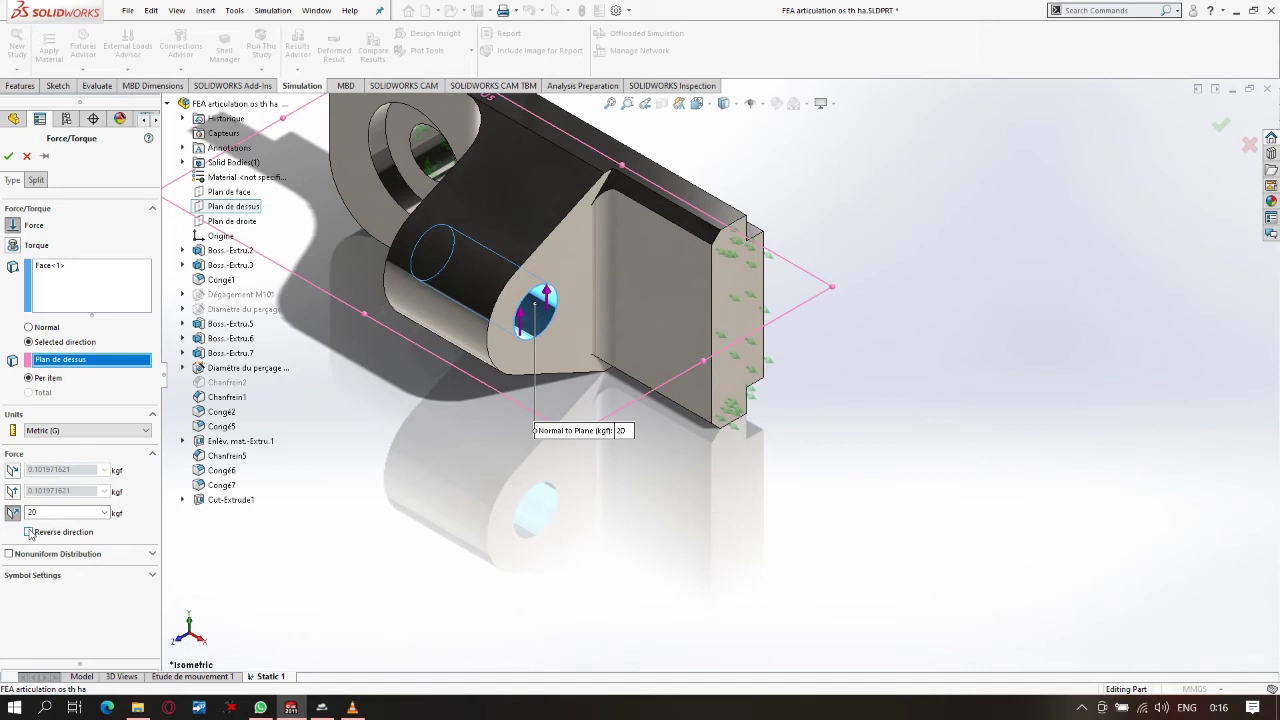
{"action": "left_click", "coordinate": [10, 157]}
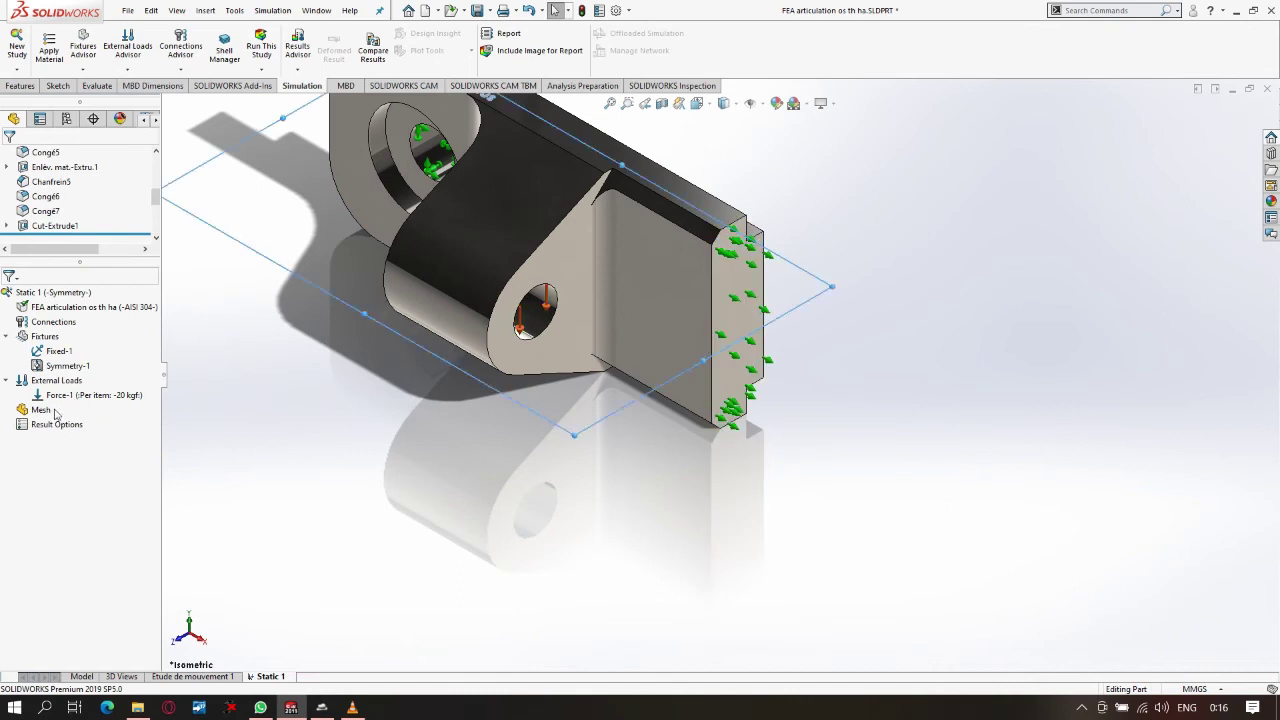
{"action": "right_click", "coordinate": [45, 412]}
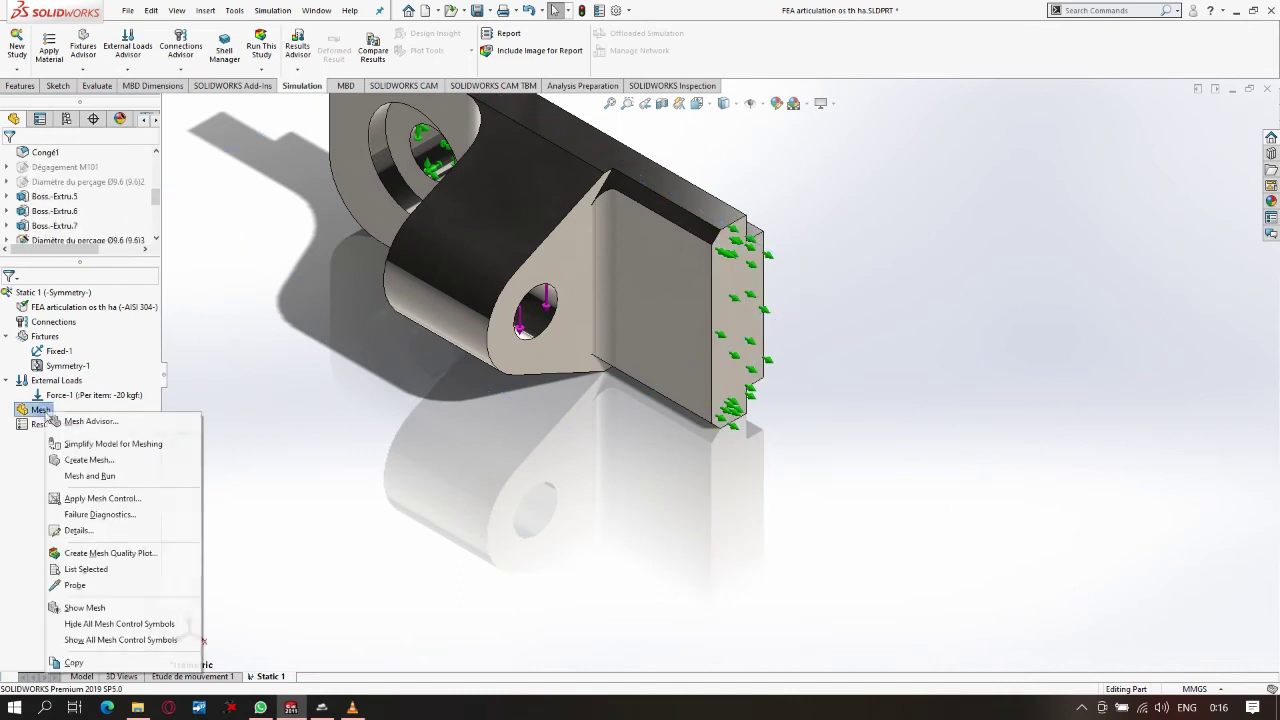
- Generate a curvature-based mesh with 3 mm maximum and 1 mm minimum element size
{"action": "left_click", "coordinate": [89, 462]}
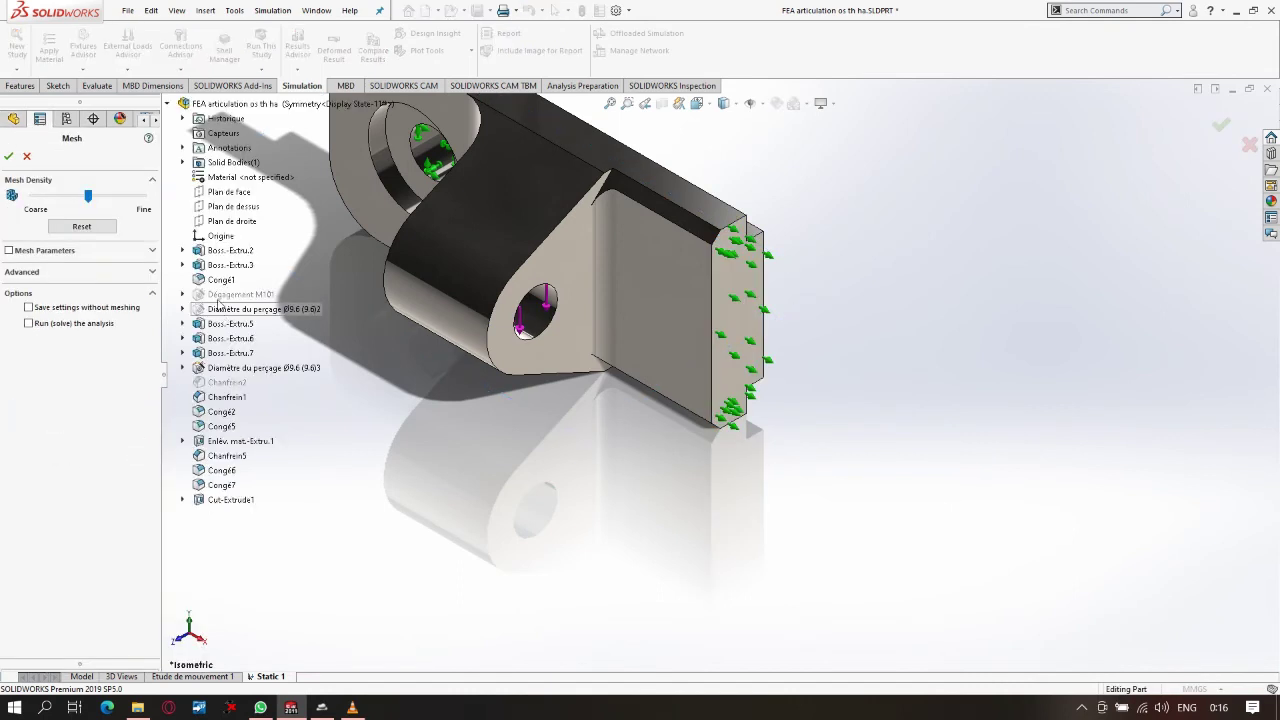
{"action": "left_click", "coordinate": [9, 251]}
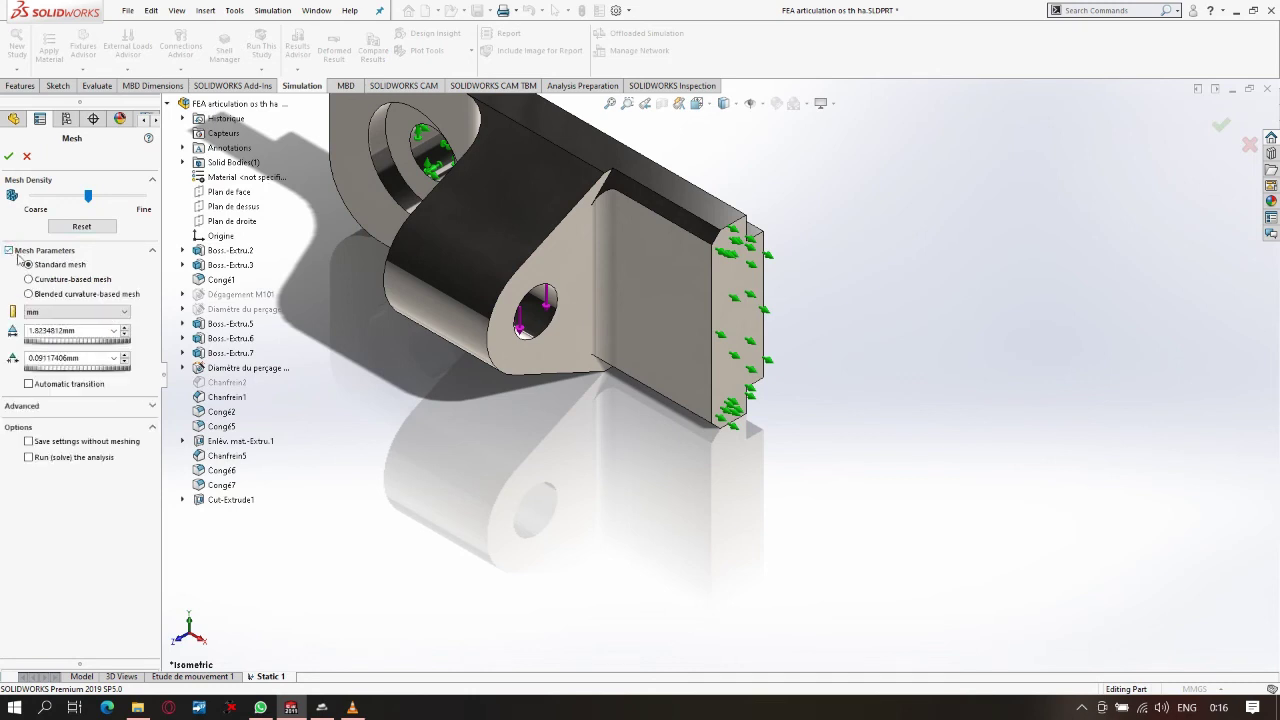
{"action": "left_click", "coordinate": [29, 279]}
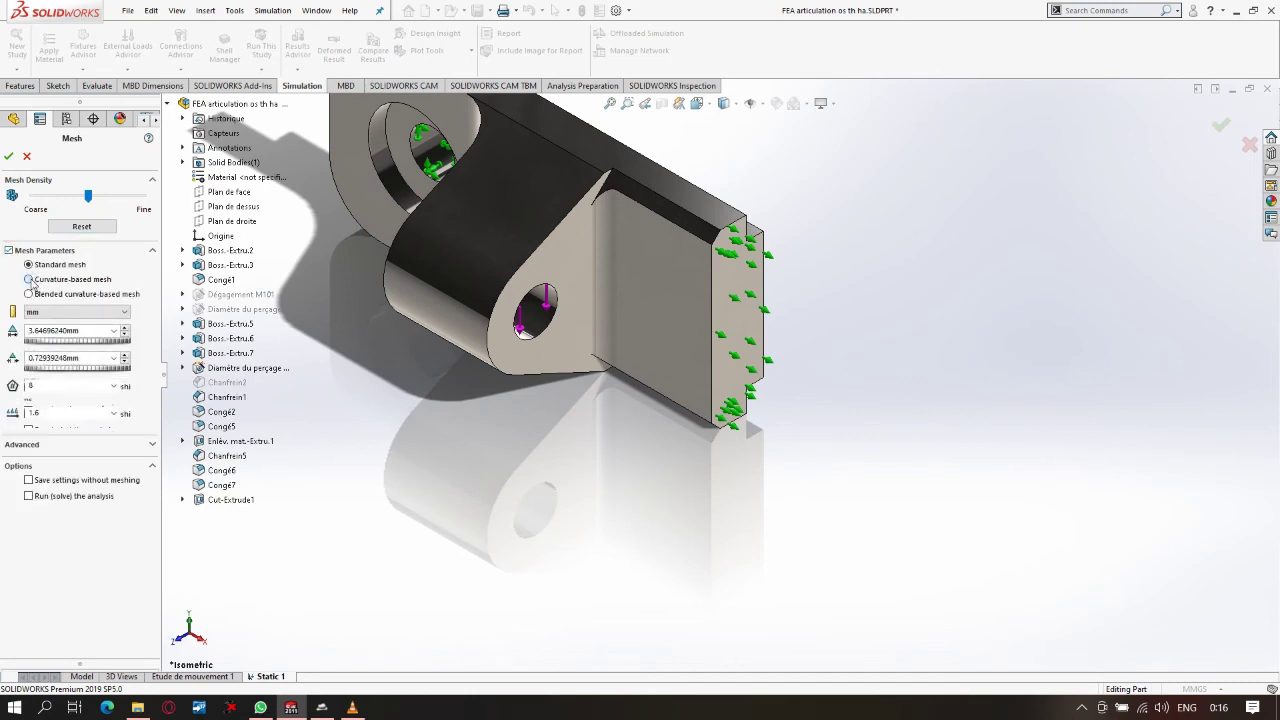
{"action": "double_click", "coordinate": [94, 331]}
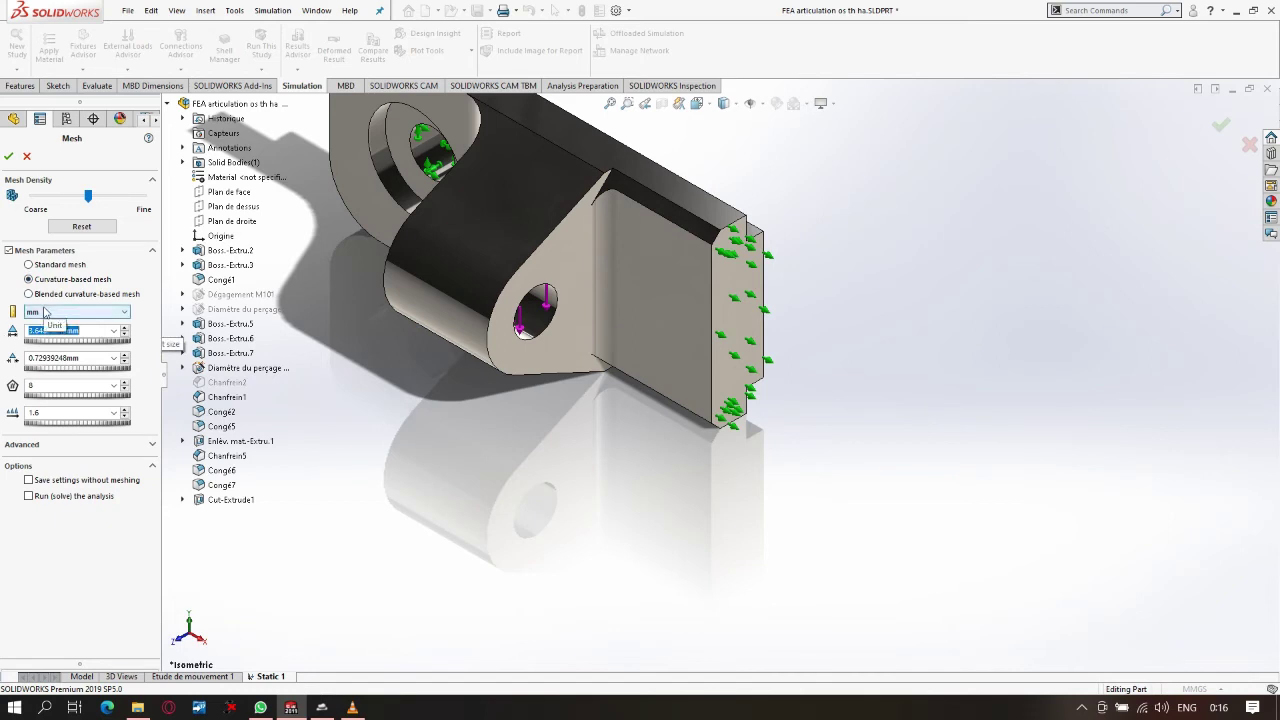
{"action": "type", "text": "3"}
{"action": "key", "text": "Tab"}
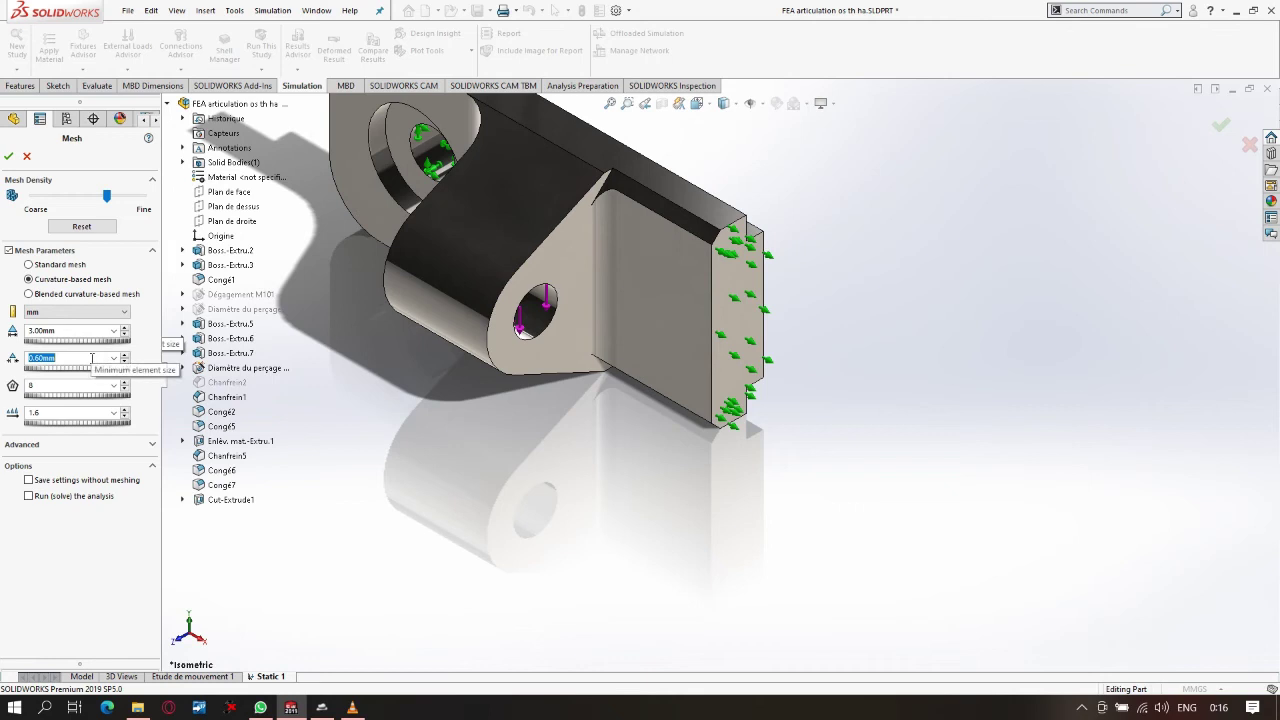
{"action": "type", "text": "1"}
{"action": "left_click", "coordinate": [79, 546]}
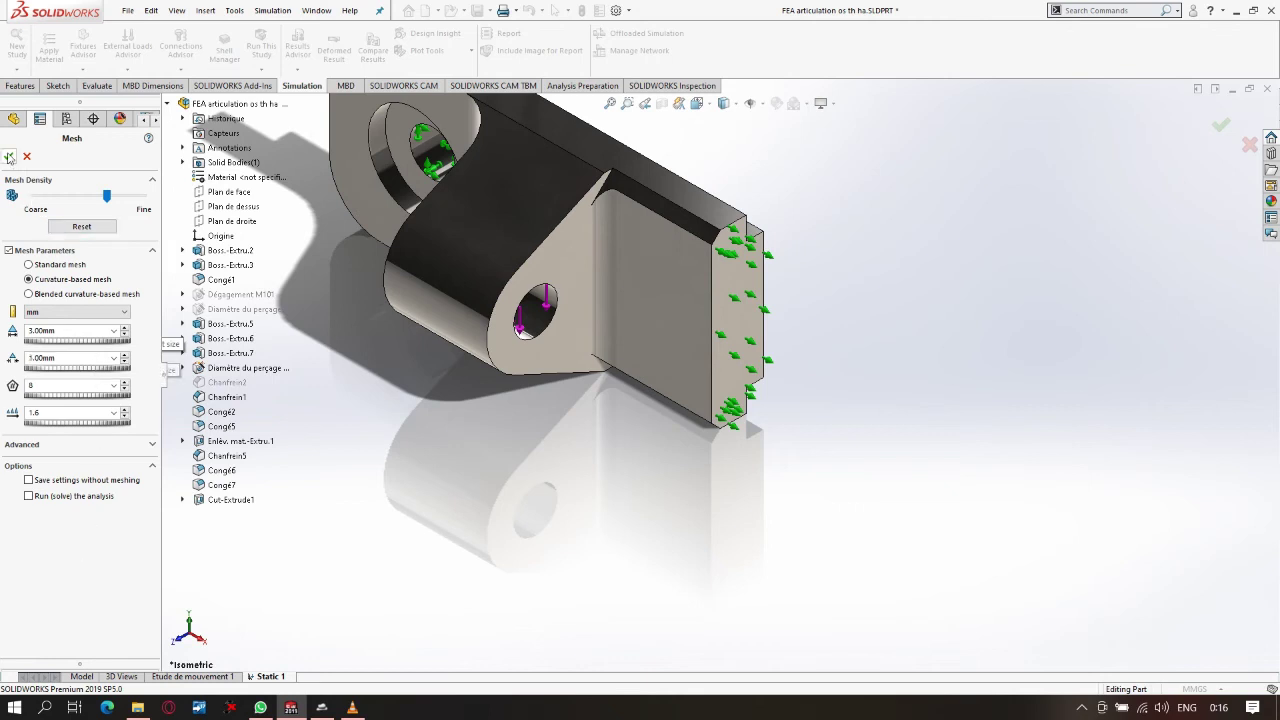
{"action": "left_click", "coordinate": [9, 157]}
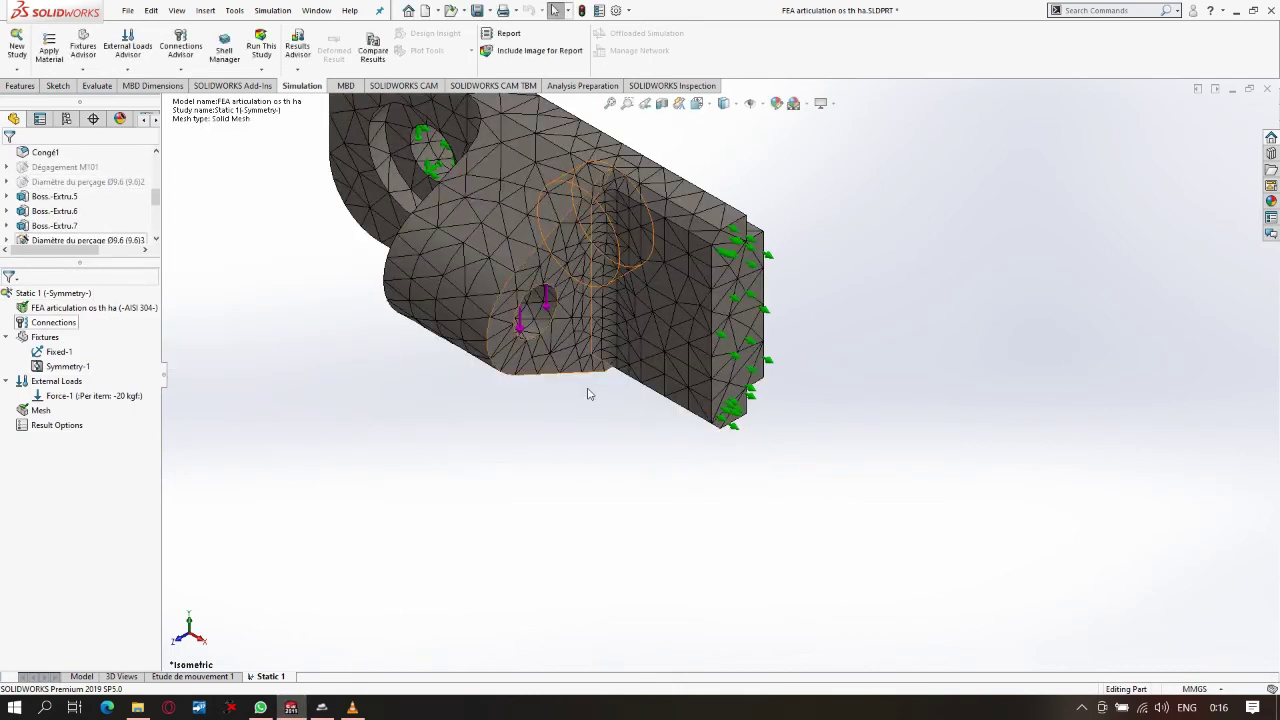
{"action": "scroll", "coordinate": [624, 428], "scroll_direction": "up", "scroll_amount": 2}
{"action": "scroll", "coordinate": [626, 428], "scroll_direction": "up", "scroll_amount": 2}
{"action": "scroll", "coordinate": [628, 426], "scroll_direction": "up", "scroll_amount": 1}
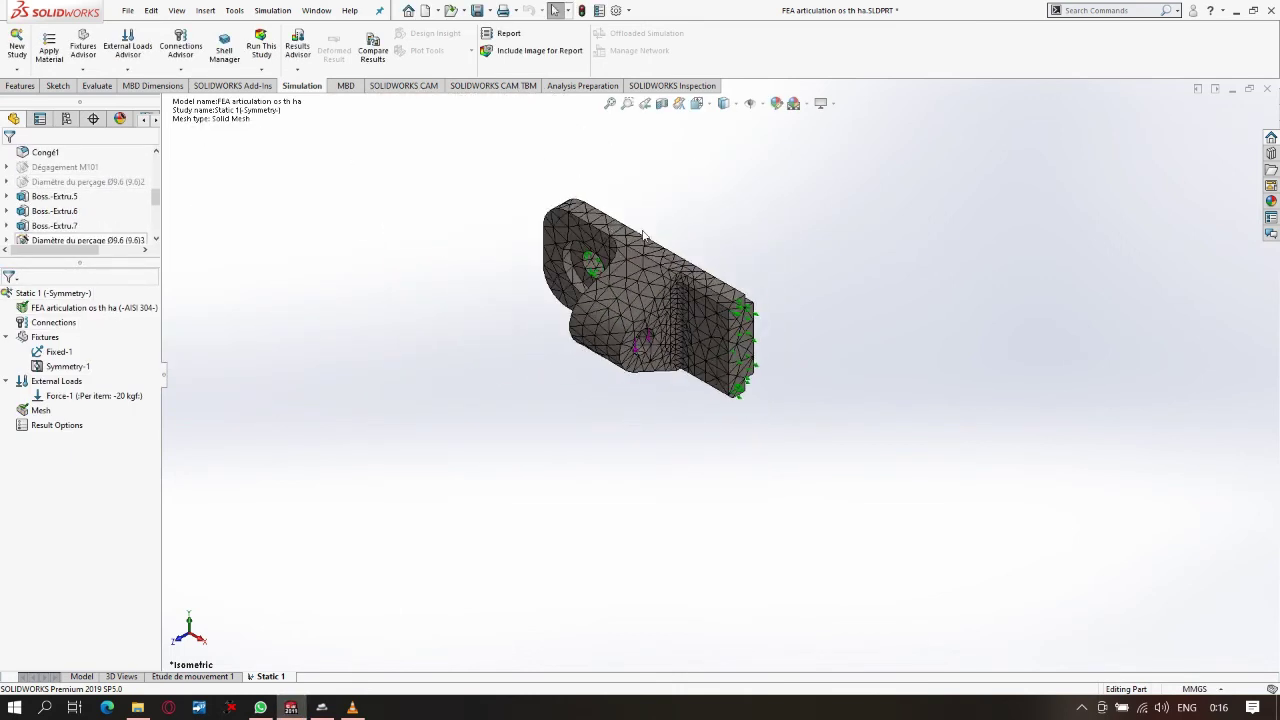
{"action": "scroll", "coordinate": [700, 238], "scroll_direction": "down", "scroll_amount": 1}
{"action": "right_click", "coordinate": [38, 293]}
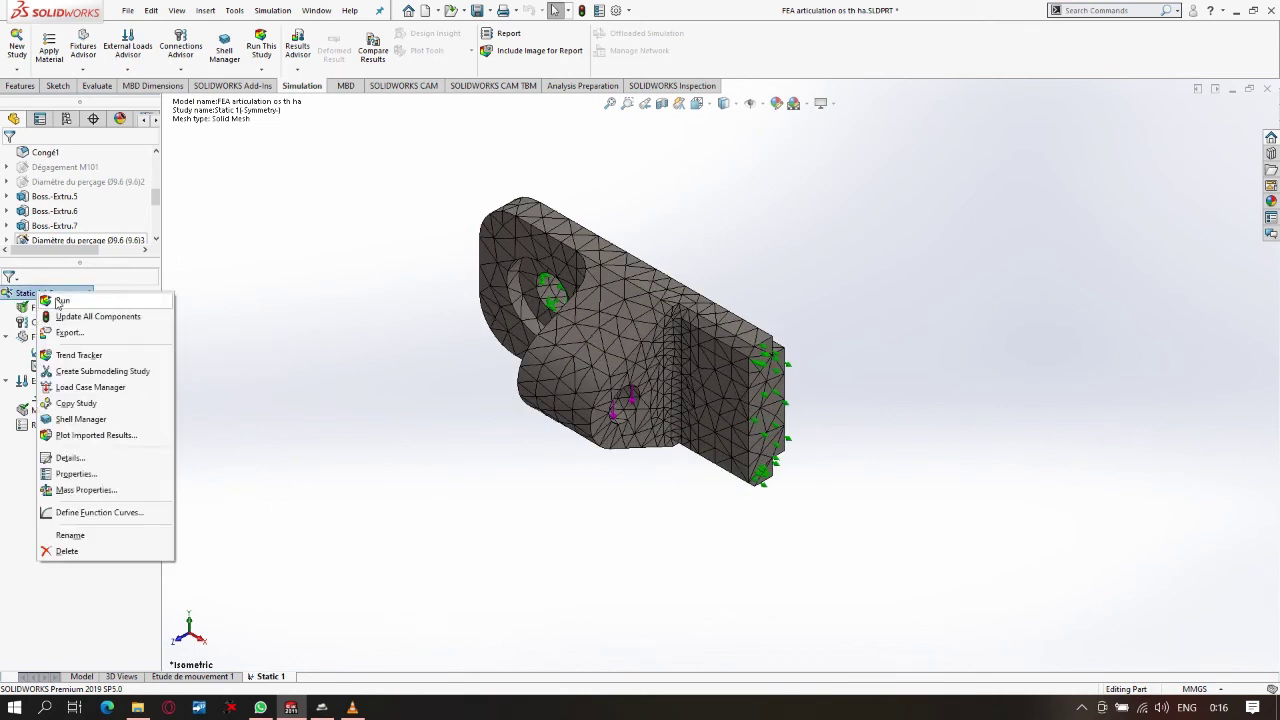
- Run Static 1, giving a von Mises stress peak of 60,016 MPa
{"action": "left_click", "coordinate": [60, 300]}
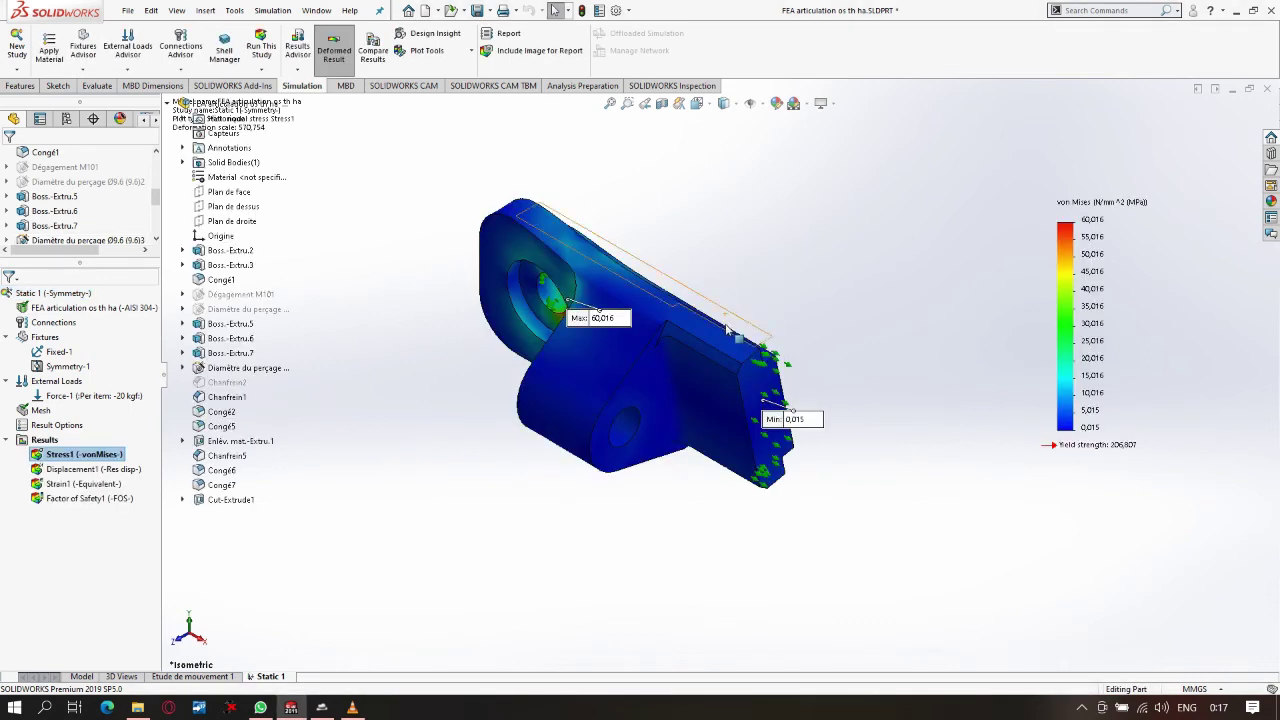
{"action": "scroll", "coordinate": [740, 330], "scroll_direction": "down", "scroll_amount": 1}
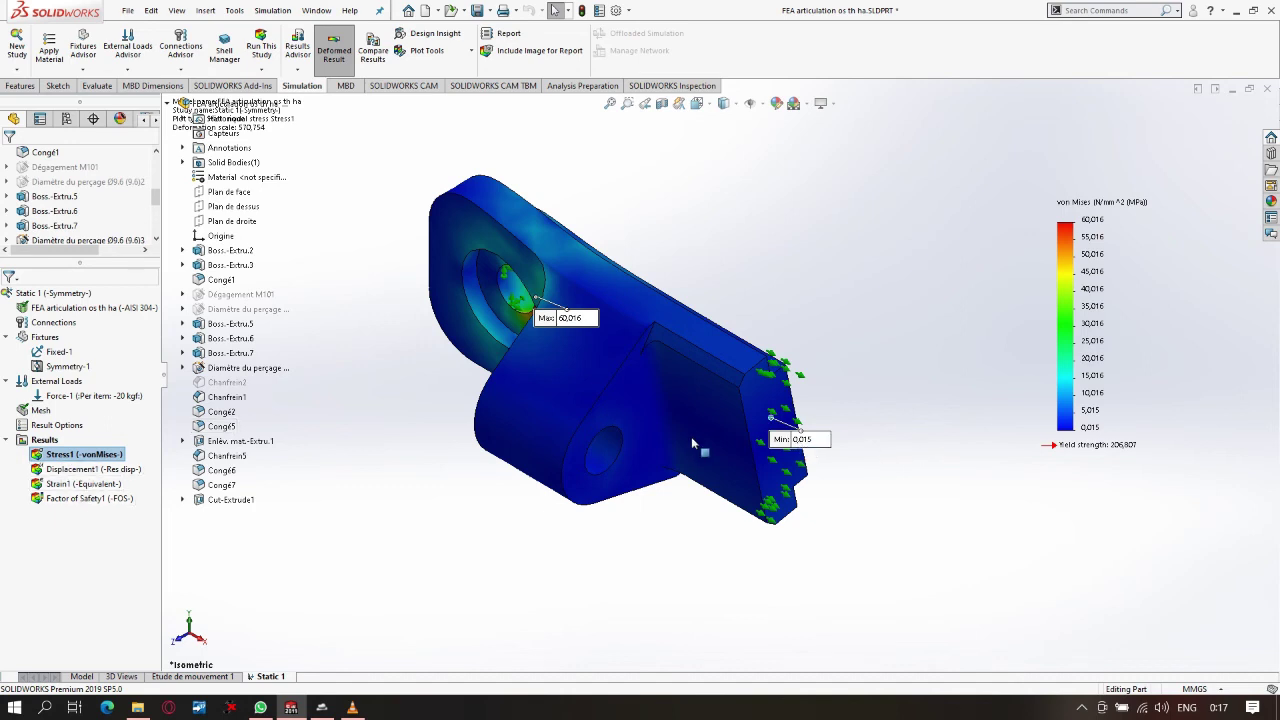
{"action": "right_click", "coordinate": [75, 459]}
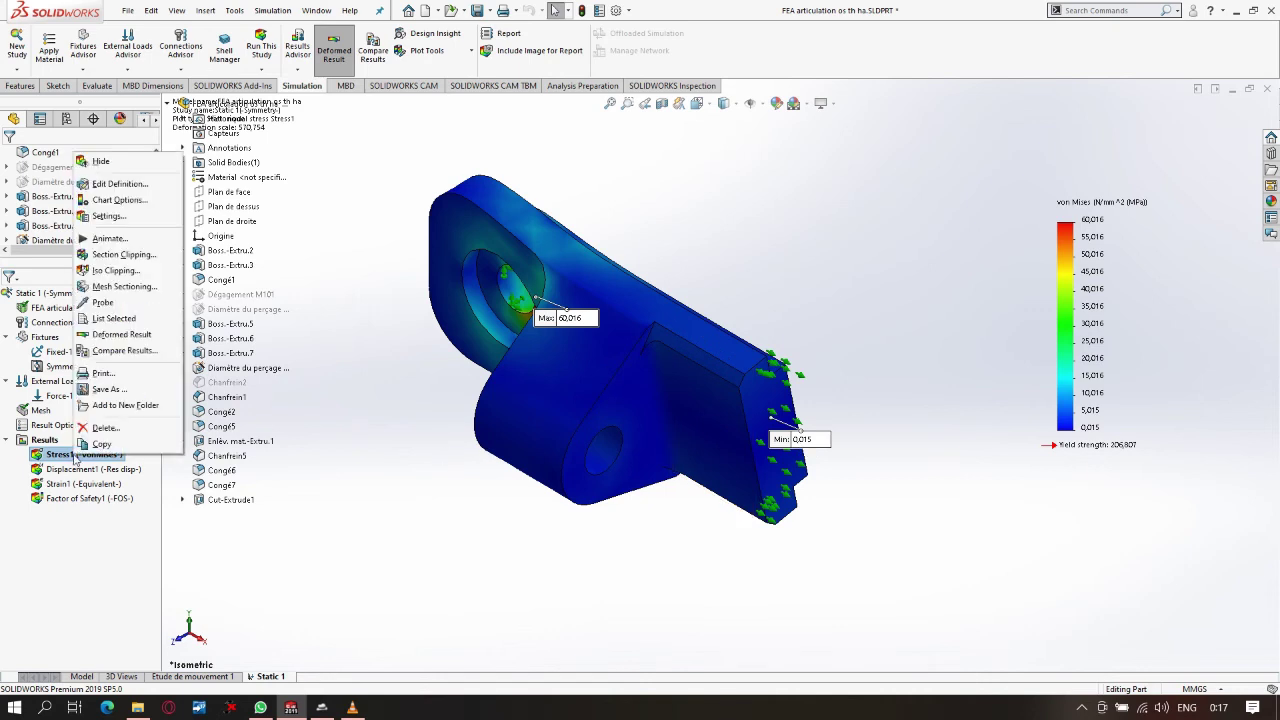
- Turn on Display symmetric results in the Stress1 plot definition to show both lugs
{"action": "left_click", "coordinate": [117, 186]}
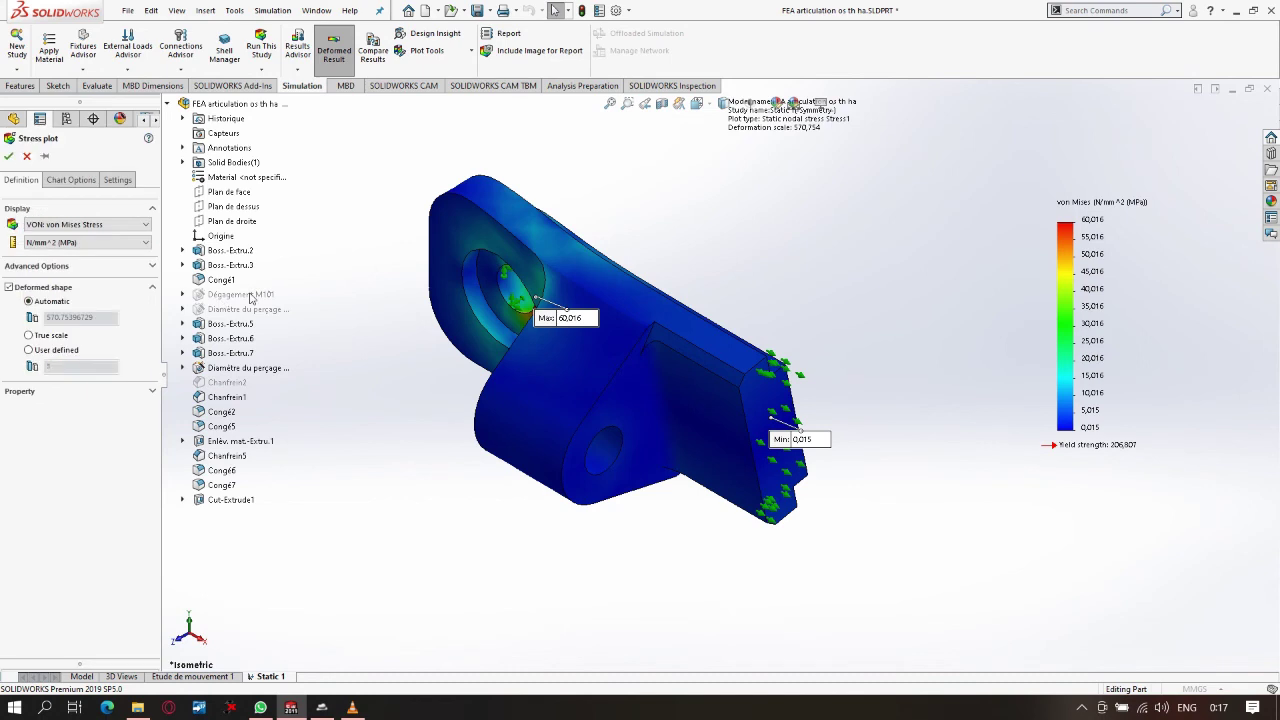
{"action": "left_click", "coordinate": [88, 270]}
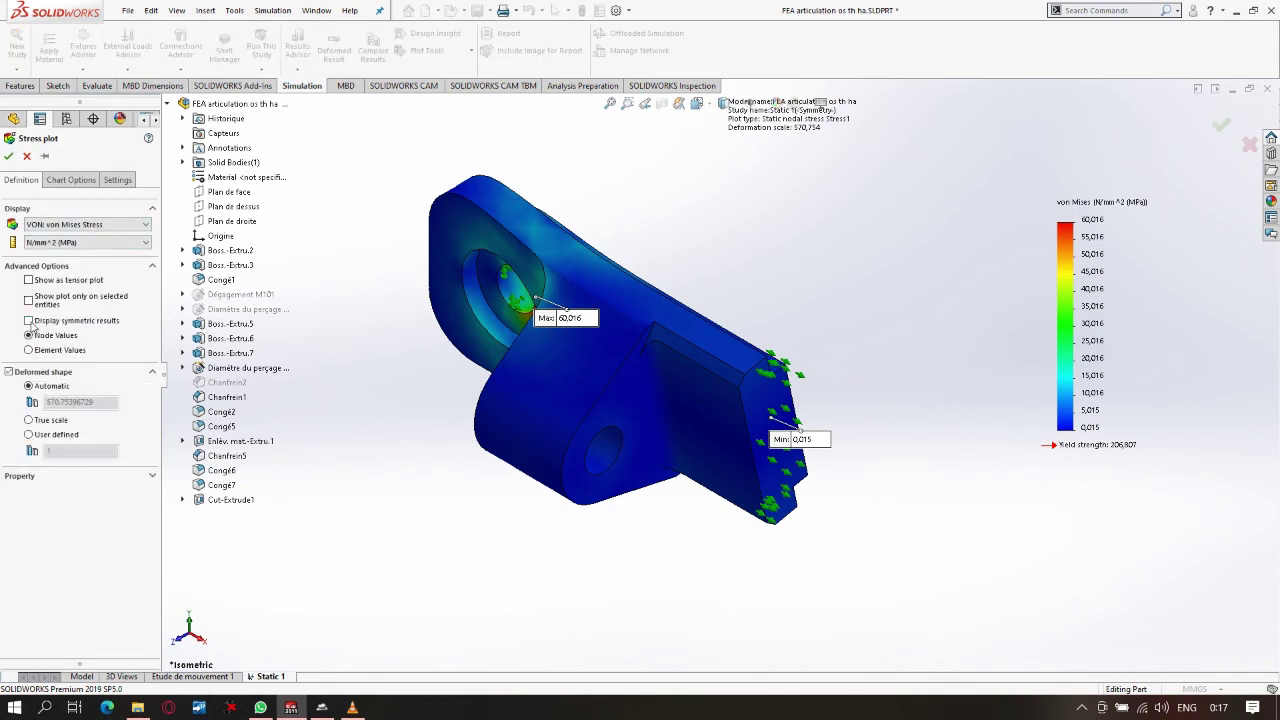
{"action": "left_click", "coordinate": [9, 156]}
{"action": "scroll", "coordinate": [680, 401], "scroll_direction": "down", "scroll_amount": 2}
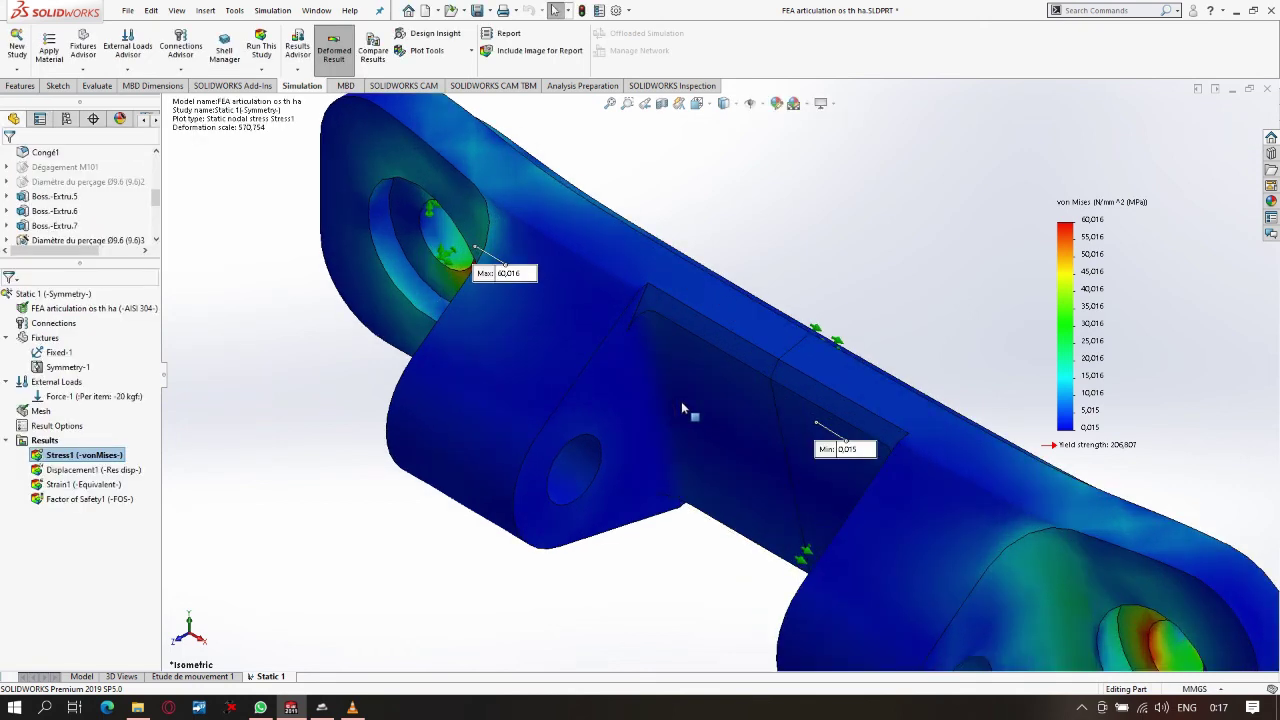
{"action": "scroll", "coordinate": [680, 401], "scroll_direction": "up", "scroll_amount": 4}
{"action": "scroll", "coordinate": [859, 402], "scroll_direction": "down", "scroll_amount": 1}
{"action": "mouse_move", "coordinate": [859, 403]}
{"action": "middle_mouse_down"}
{"action": "mouse_move", "coordinate": [726, 423]}
{"action": "mouse_move", "coordinate": [880, 395]}
{"action": "middle_mouse_up"}
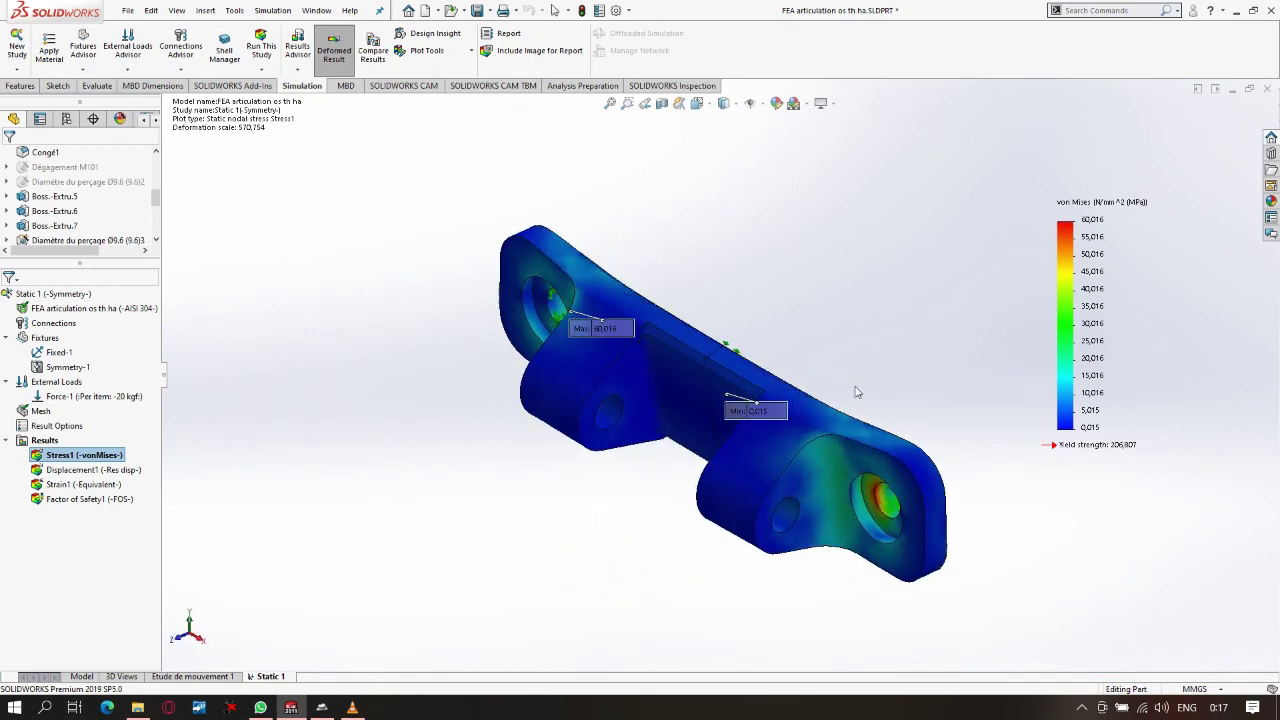
{"action": "left_click", "coordinate": [107, 502]}
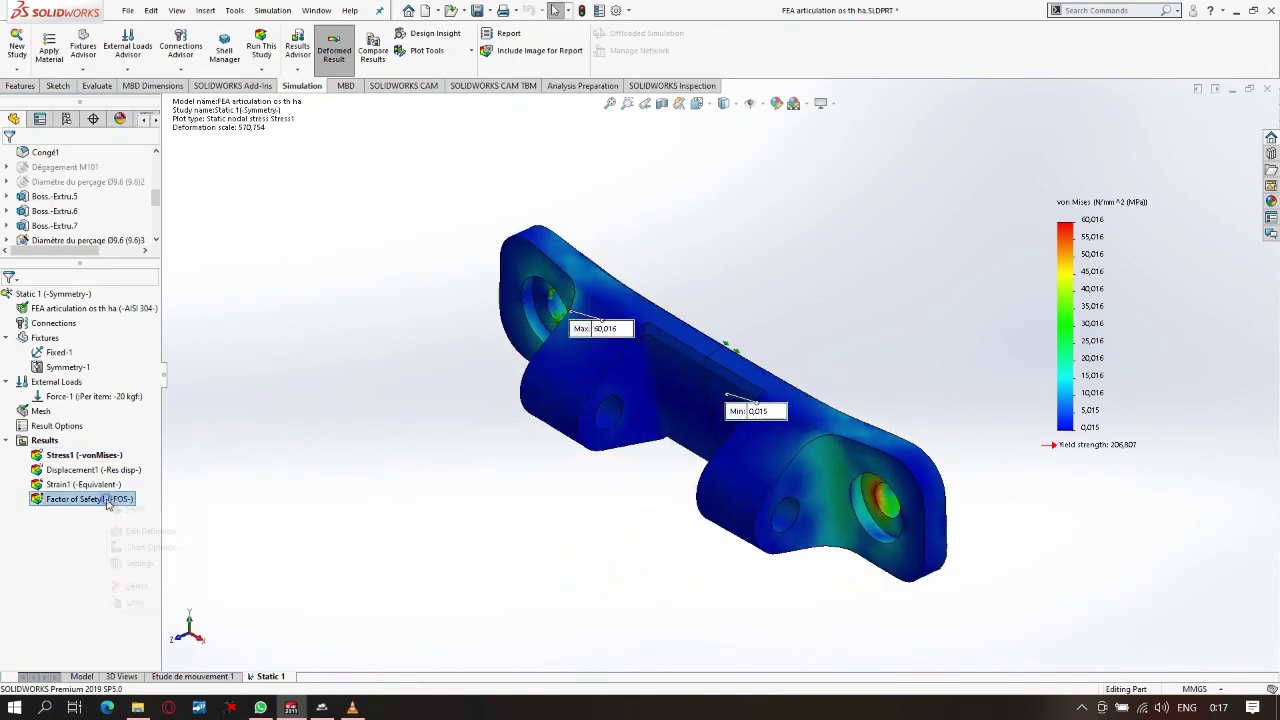
- Show the Factor of Safety1 plot, which gives a minimum safety factor of 3,446
{"action": "right_click", "coordinate": [108, 500]}
{"action": "left_click", "coordinate": [142, 514]}
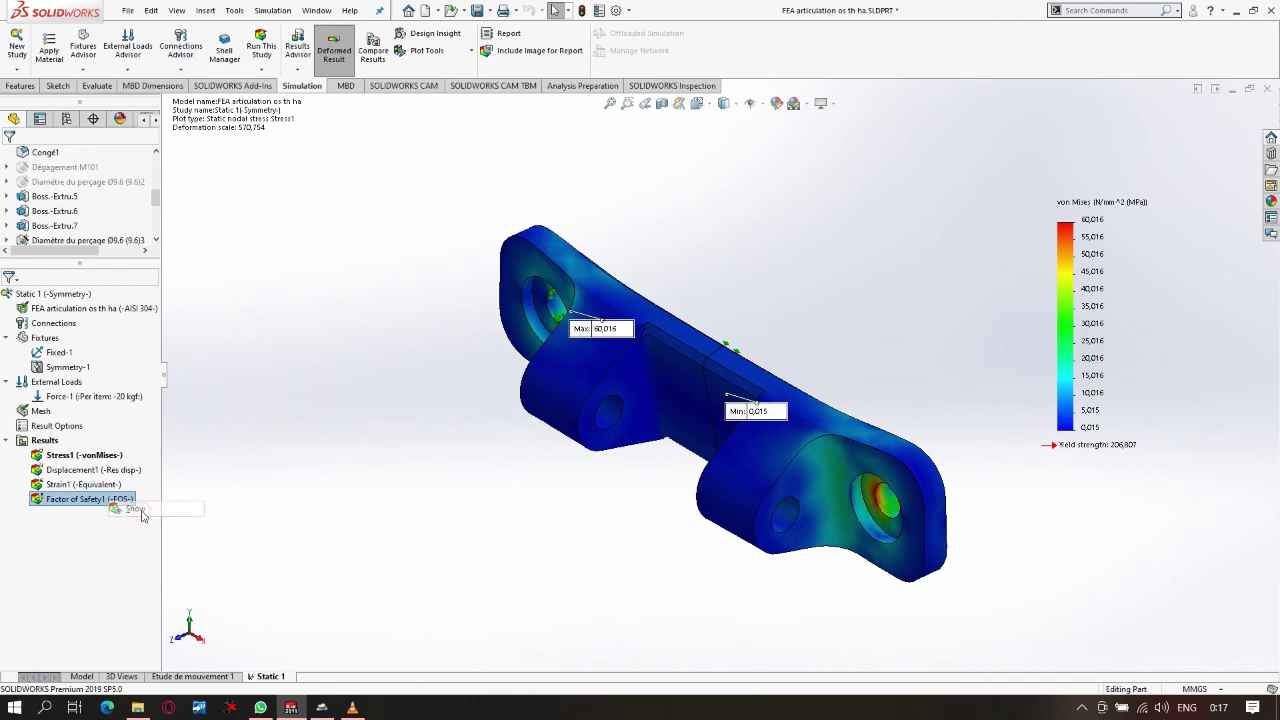
{"action": "scroll", "coordinate": [770, 351], "scroll_direction": "down", "scroll_amount": 2}
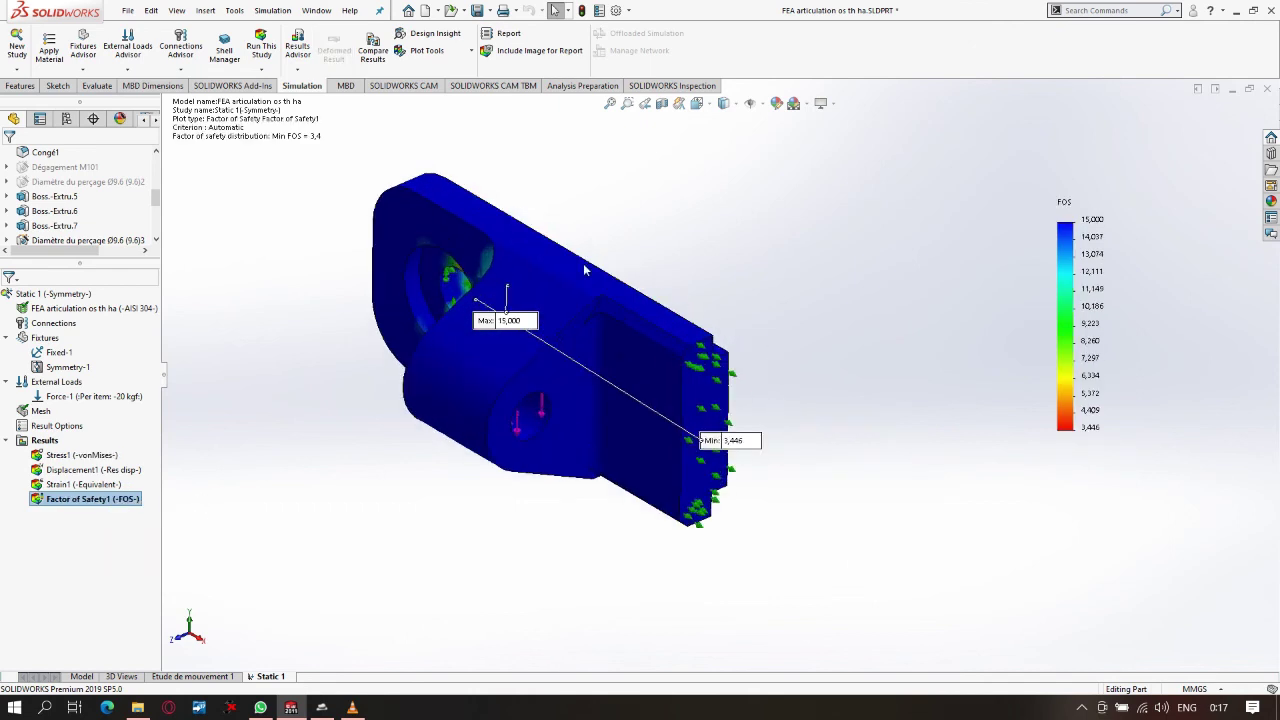
{"action": "scroll", "coordinate": [578, 265], "scroll_direction": "down", "scroll_amount": 1}
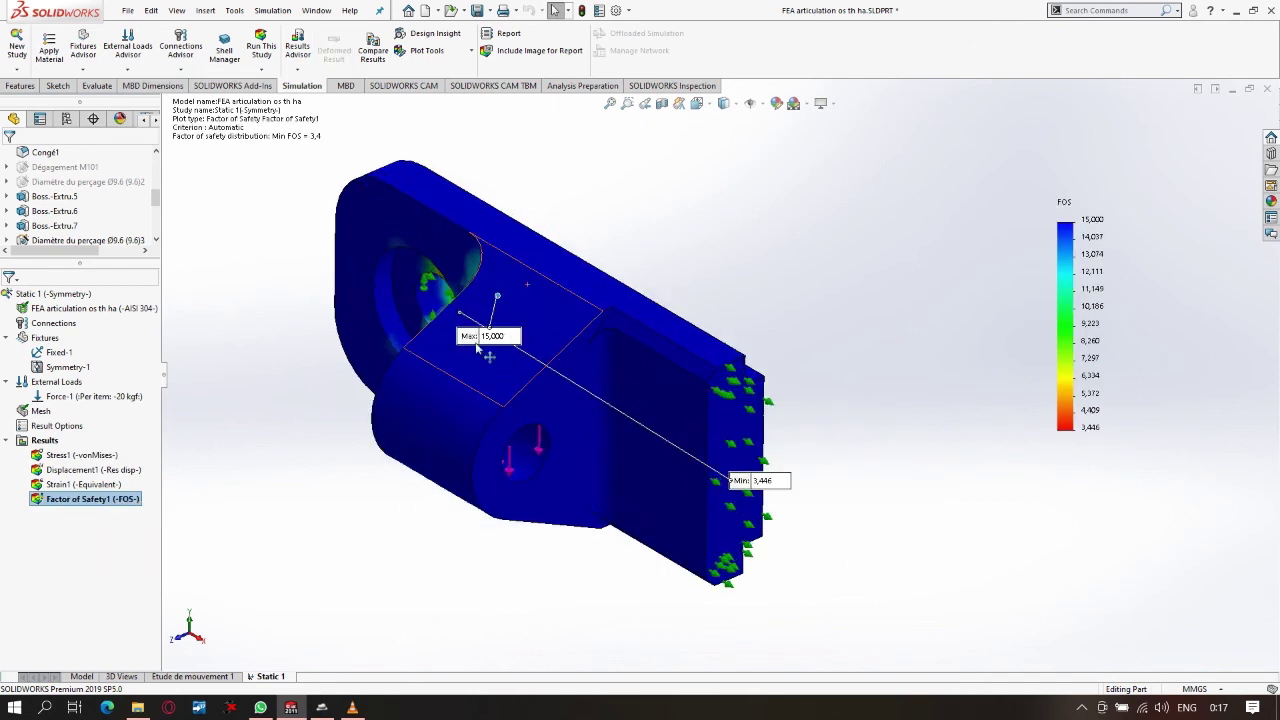
{"action": "scroll", "coordinate": [812, 490], "scroll_direction": "up", "scroll_amount": 1}
{"action": "scroll", "coordinate": [777, 497], "scroll_direction": "up", "scroll_amount": 1}
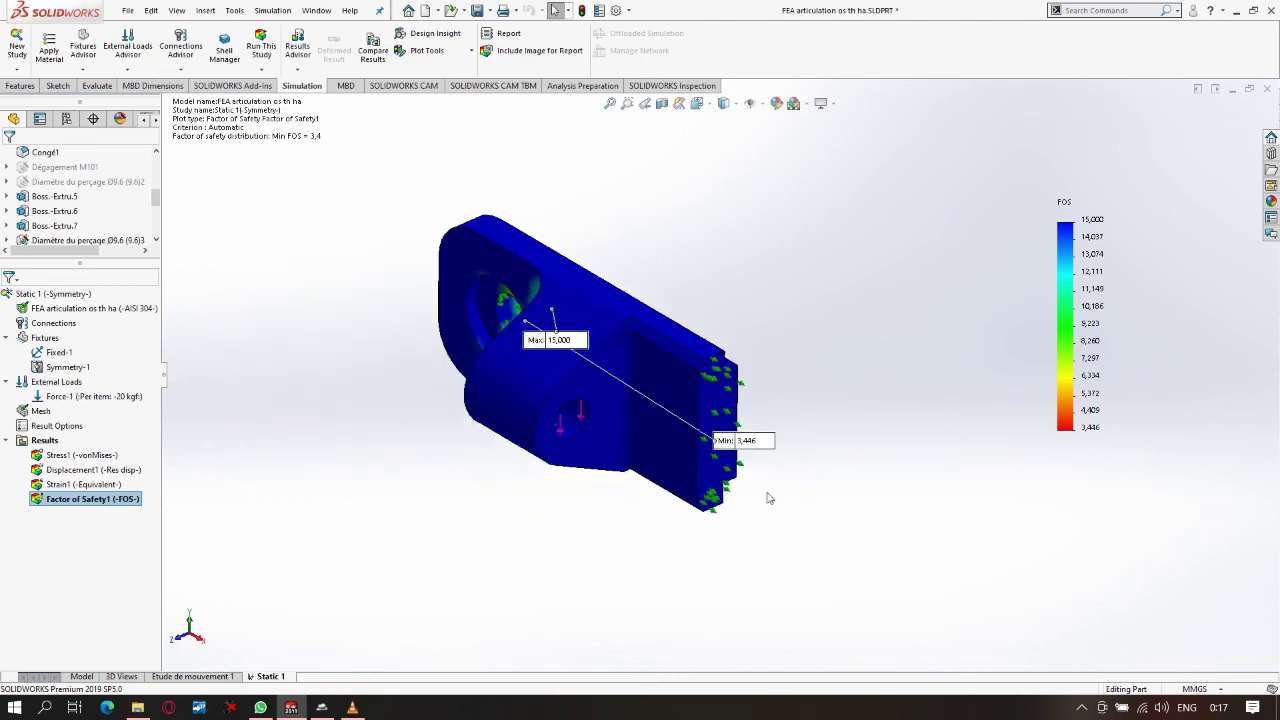
{"action": "scroll", "coordinate": [777, 497], "scroll_direction": "up", "scroll_amount": 1}
{"action": "scroll", "coordinate": [760, 452], "scroll_direction": "down", "scroll_amount": 1}
{"action": "scroll", "coordinate": [785, 460], "scroll_direction": "down", "scroll_amount": 1}
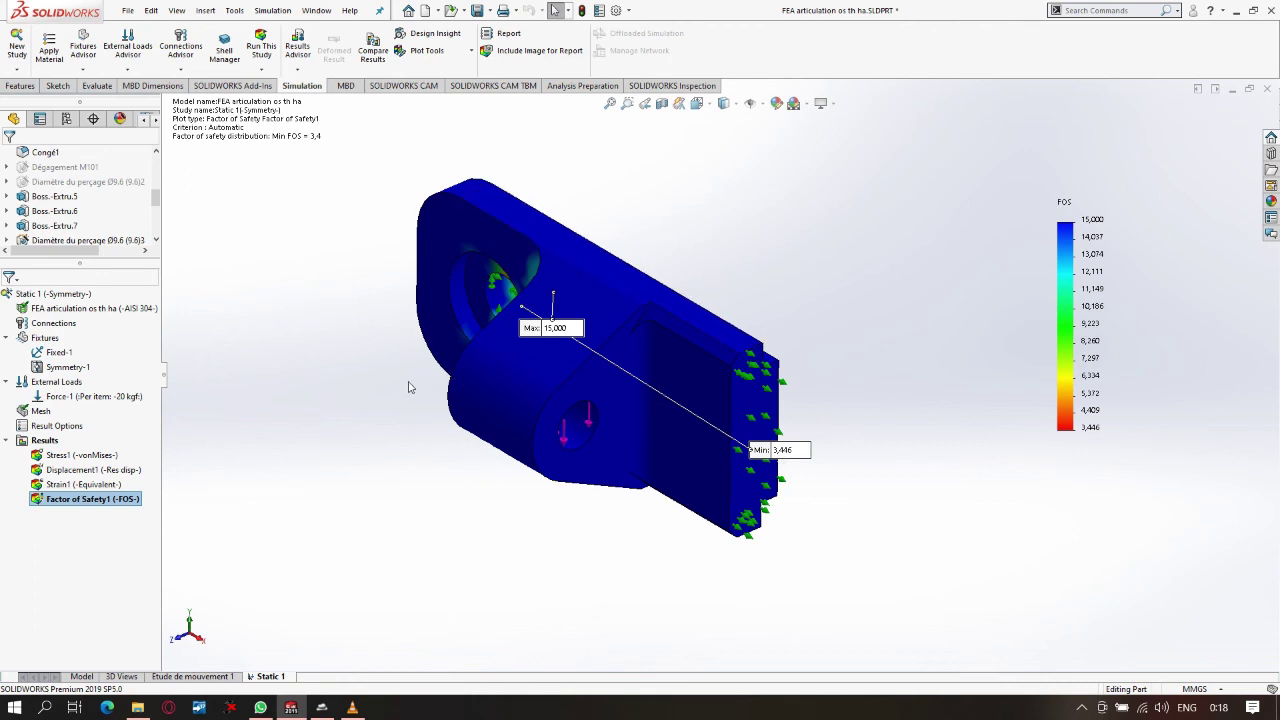
- Orbit the bracket to inspect the safety factor distribution from other angles
{"action": "middle_click_drag", "start_coordinate": [344, 378], "coordinate": [355, 406]}
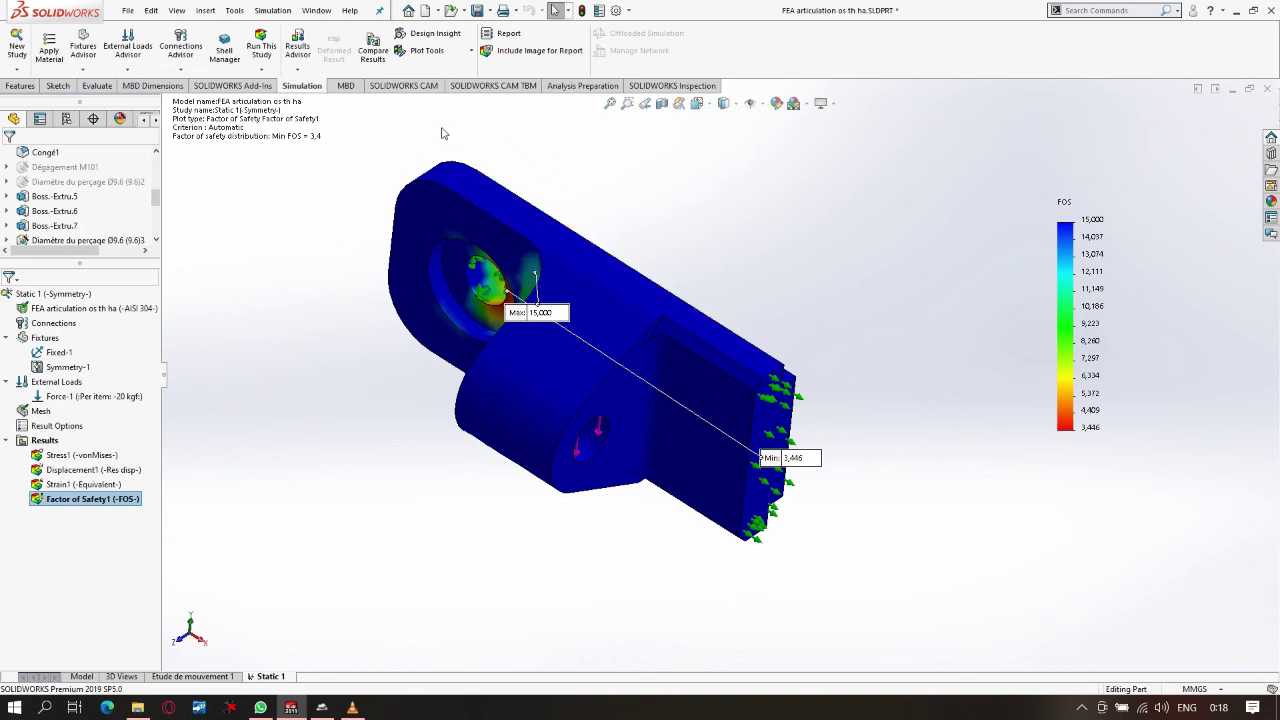
{"action": "middle_click_drag", "start_coordinate": [722, 297], "coordinate": [666, 286]}
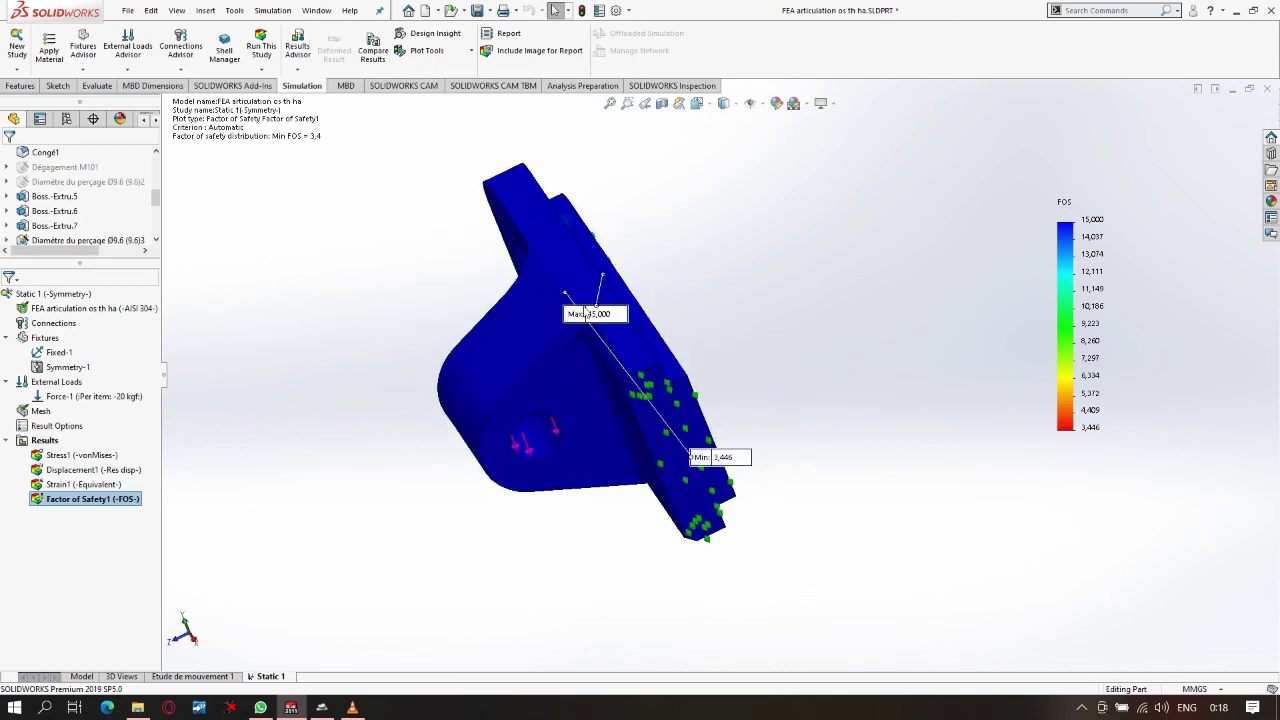
{"action": "right_click", "coordinate": [76, 456]}
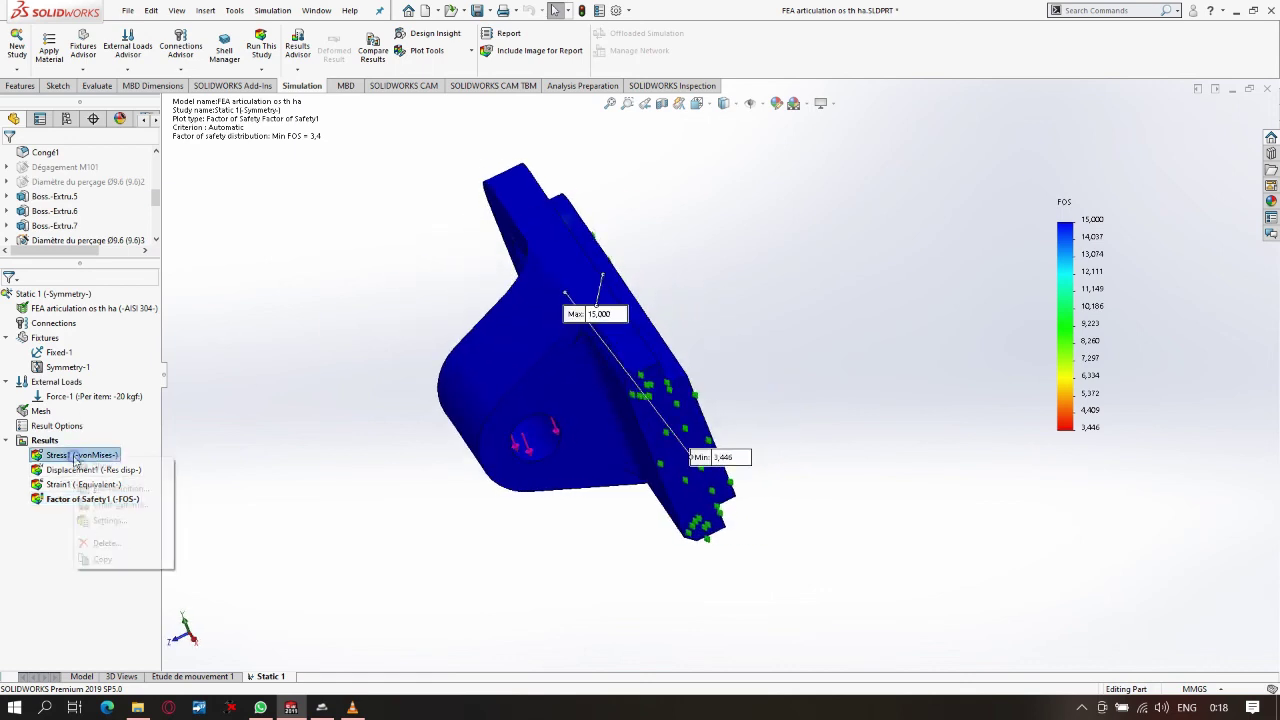
- Redisplay the Stress1 plot (max 60,016 MPa), fit it, then play and stop its deformation animation
{"action": "left_click", "coordinate": [107, 465]}
{"action": "key", "text": "f"}
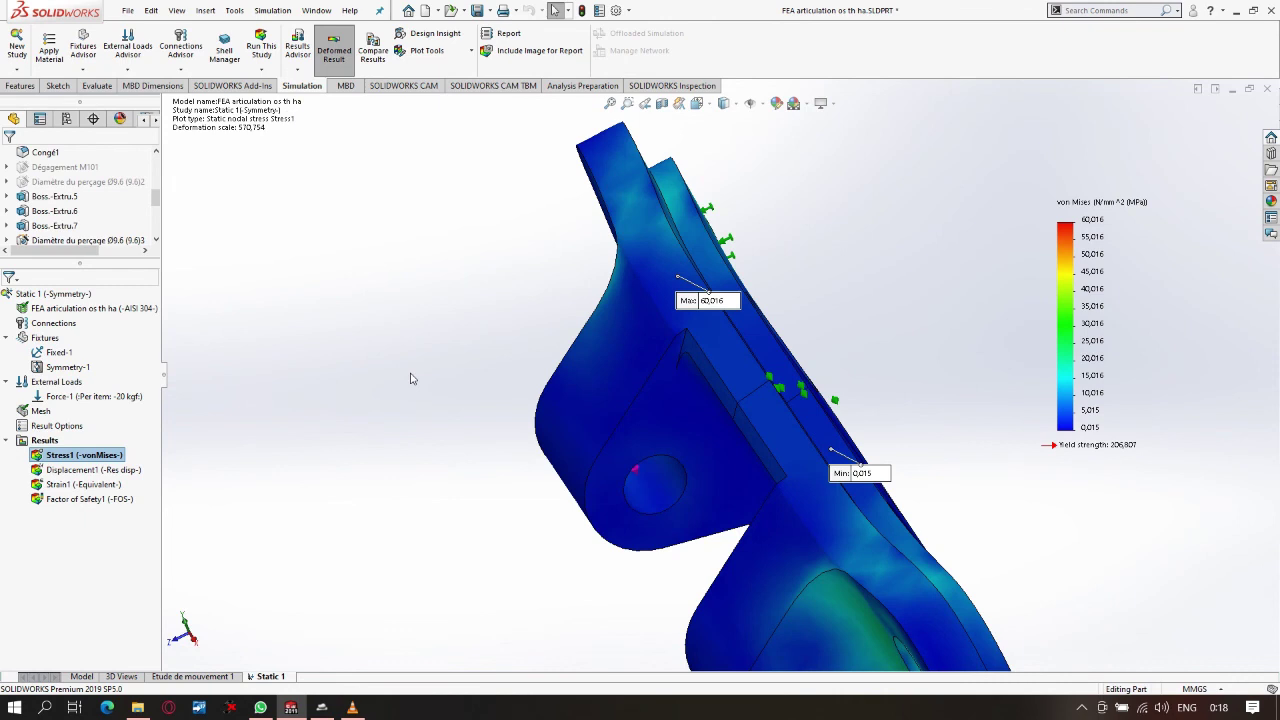
{"action": "right_click", "coordinate": [56, 458]}
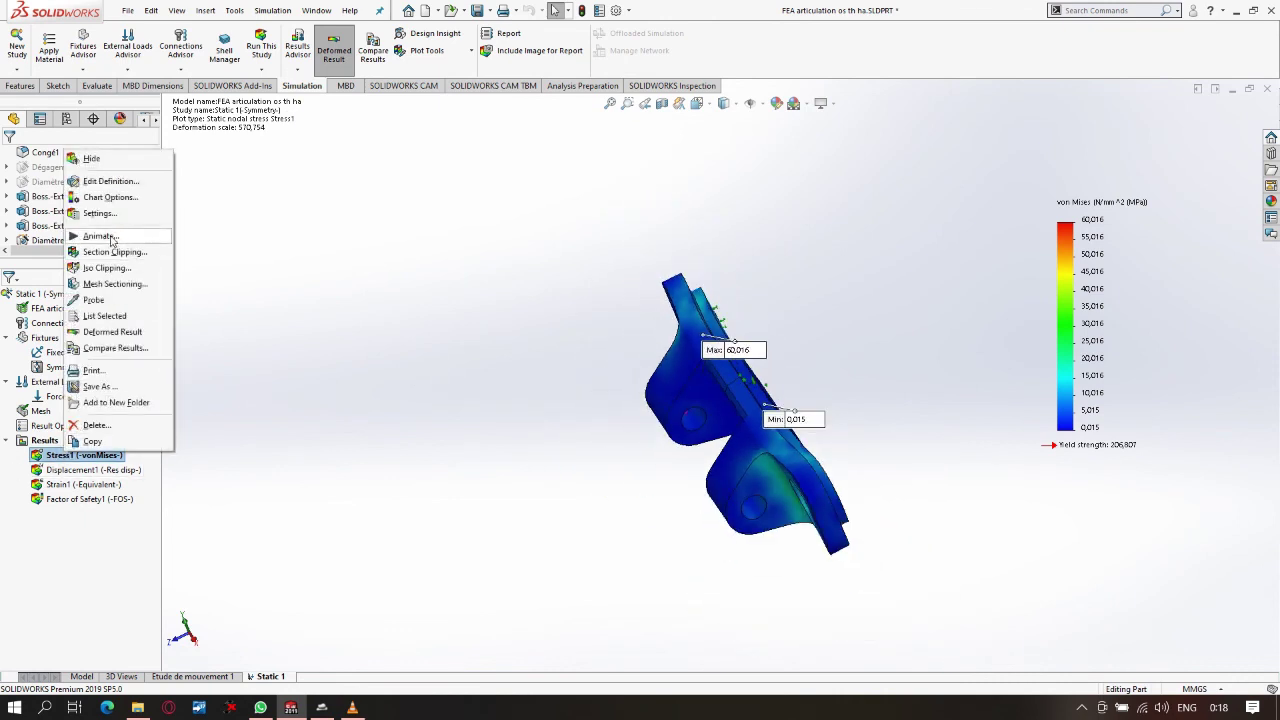
{"action": "left_click", "coordinate": [112, 238]}
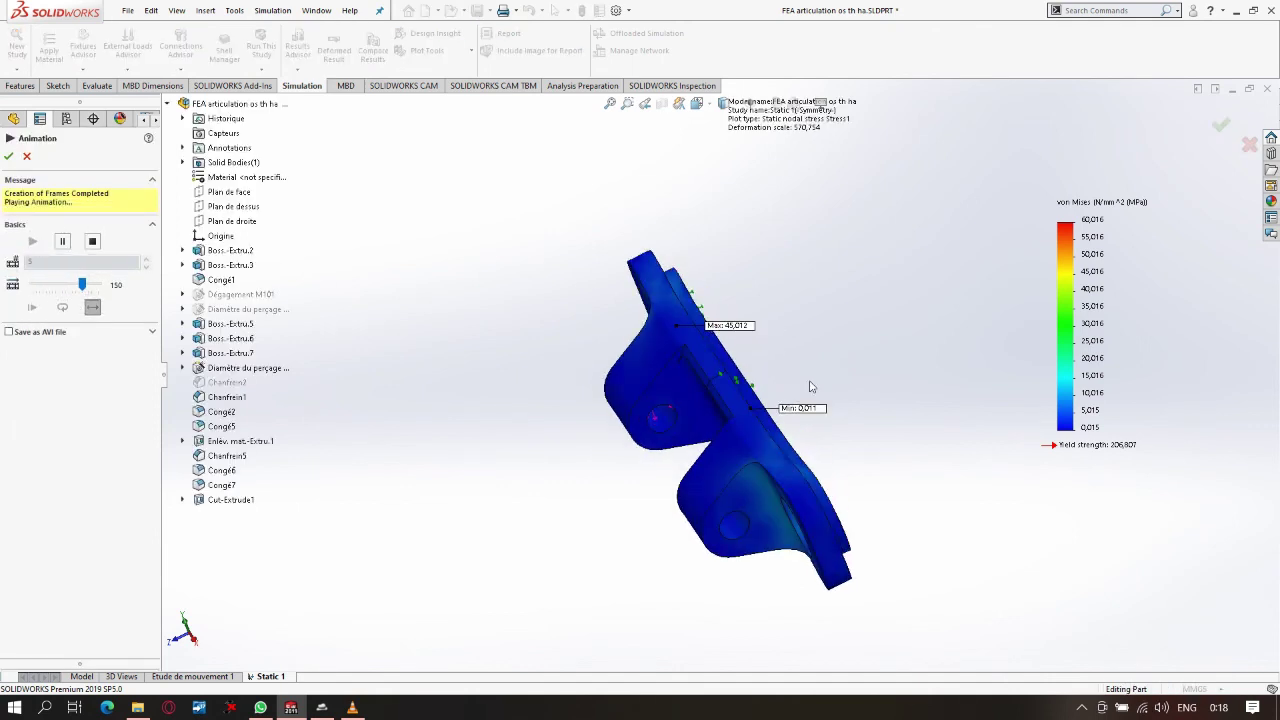
{"action": "middle_click_drag", "start_coordinate": [810, 387], "coordinate": [788, 356]}
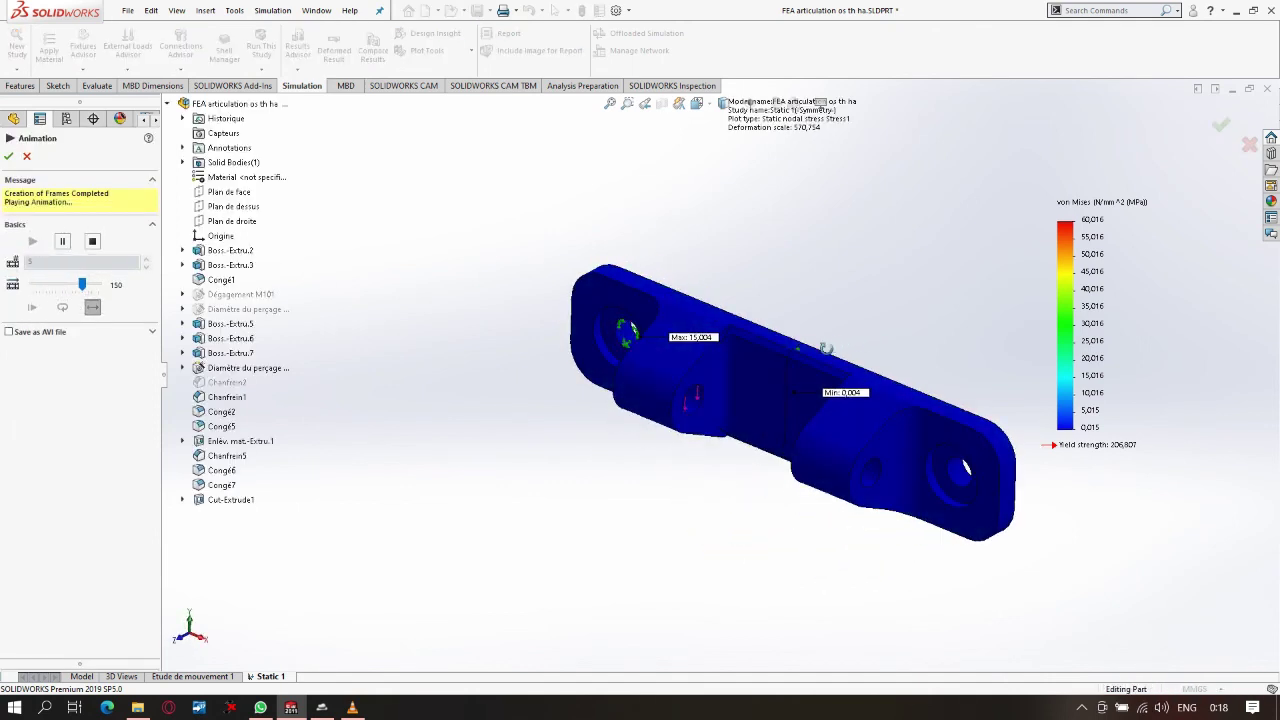
{"action": "left_click", "coordinate": [93, 242]}
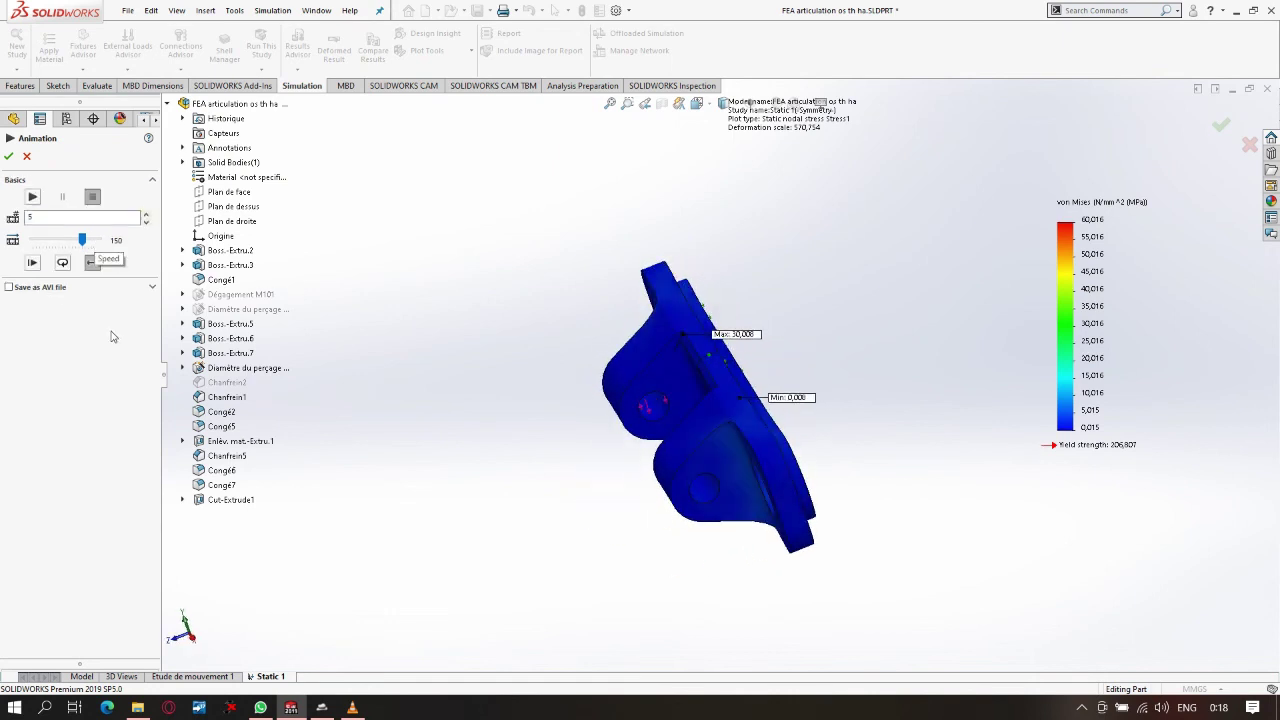
{"action": "left_click", "coordinate": [27, 156]}
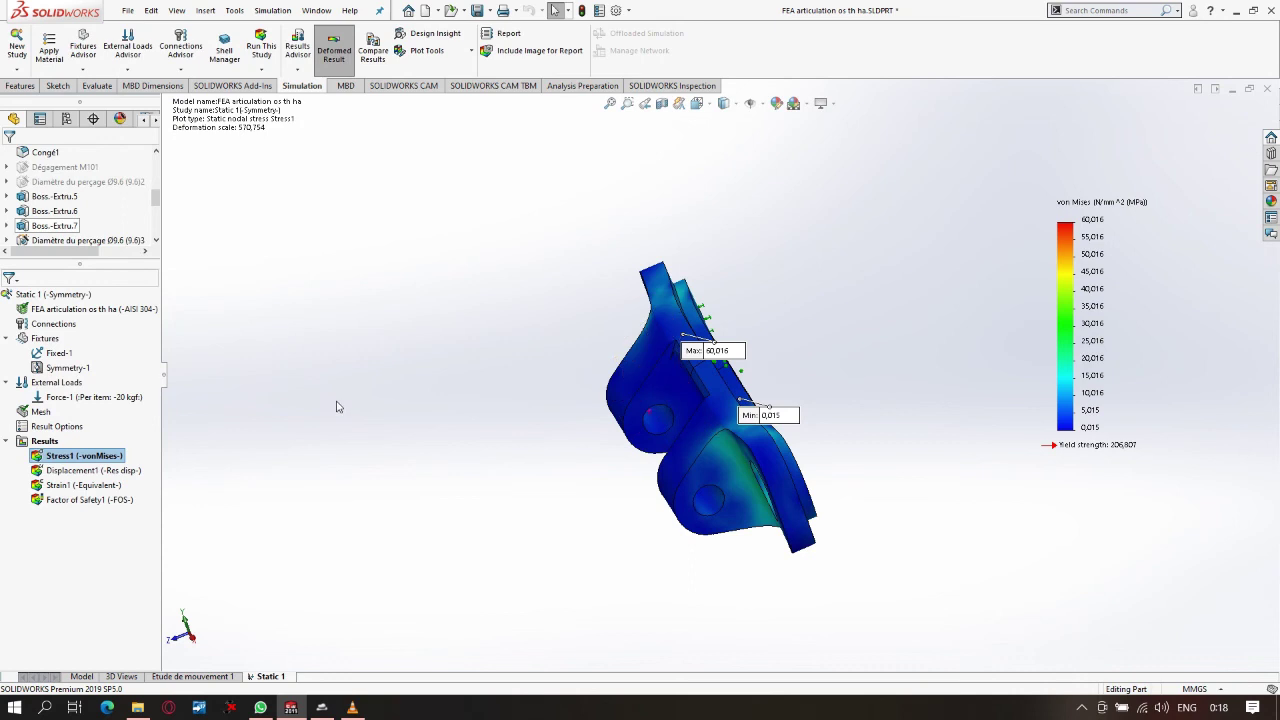